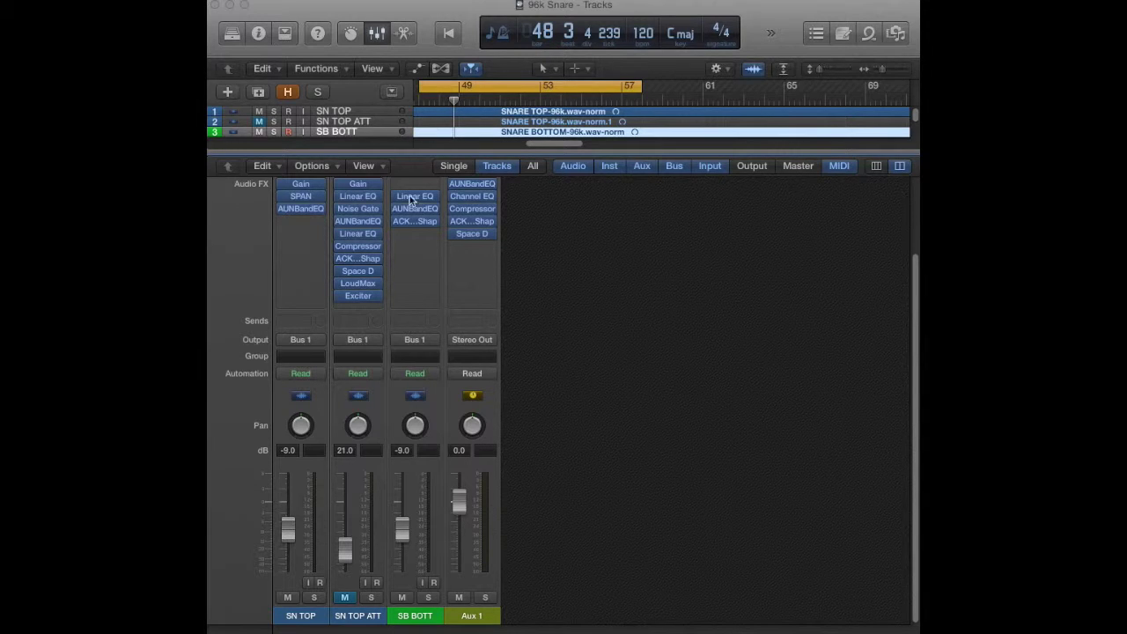
# Insert a second, mono Gain plug-in (Utility > Gain > Mono) in an empty SN TOP slot
pyautogui.click(300, 183)
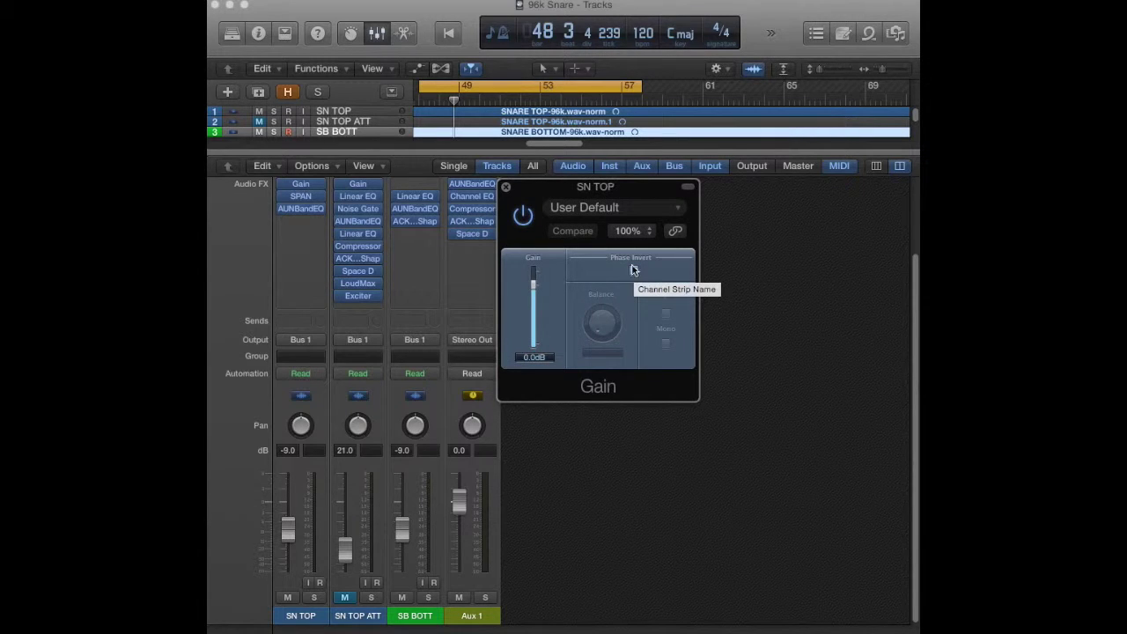
pyautogui.click(505, 186)
pyautogui.click(315, 183)
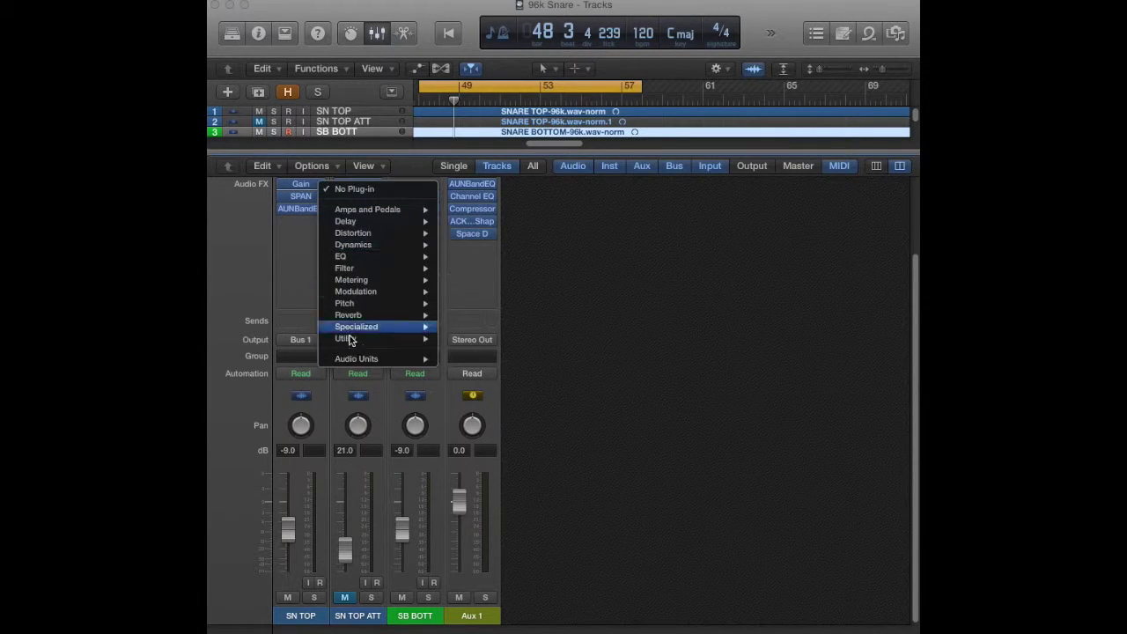
pyautogui.moveTo(350, 344)
pyautogui.moveTo(460, 339)
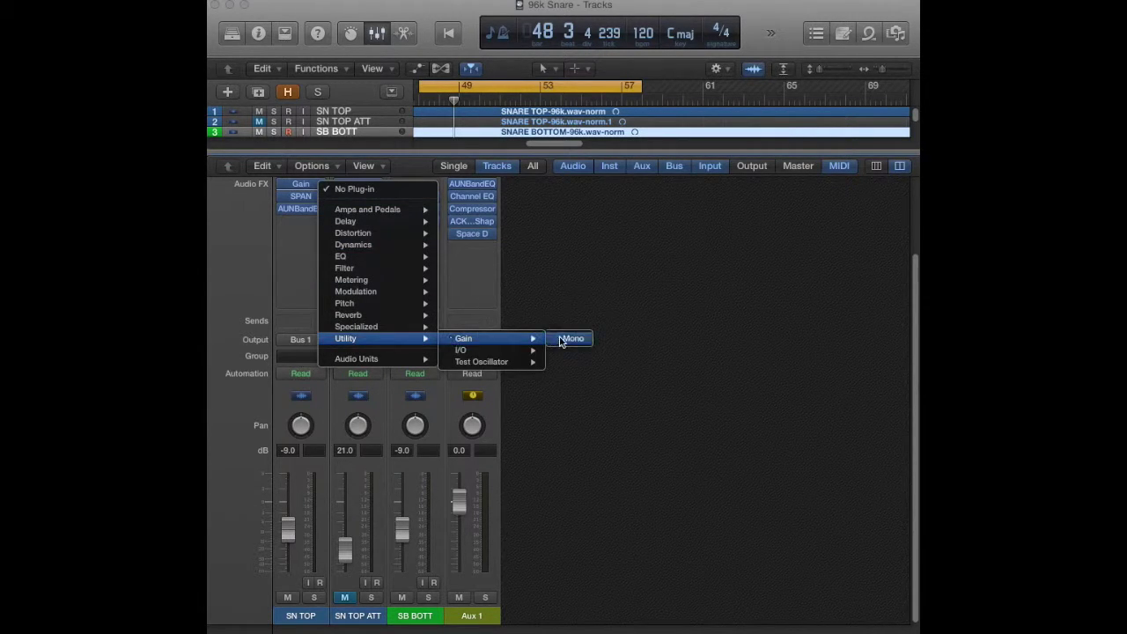
pyautogui.click(563, 341)
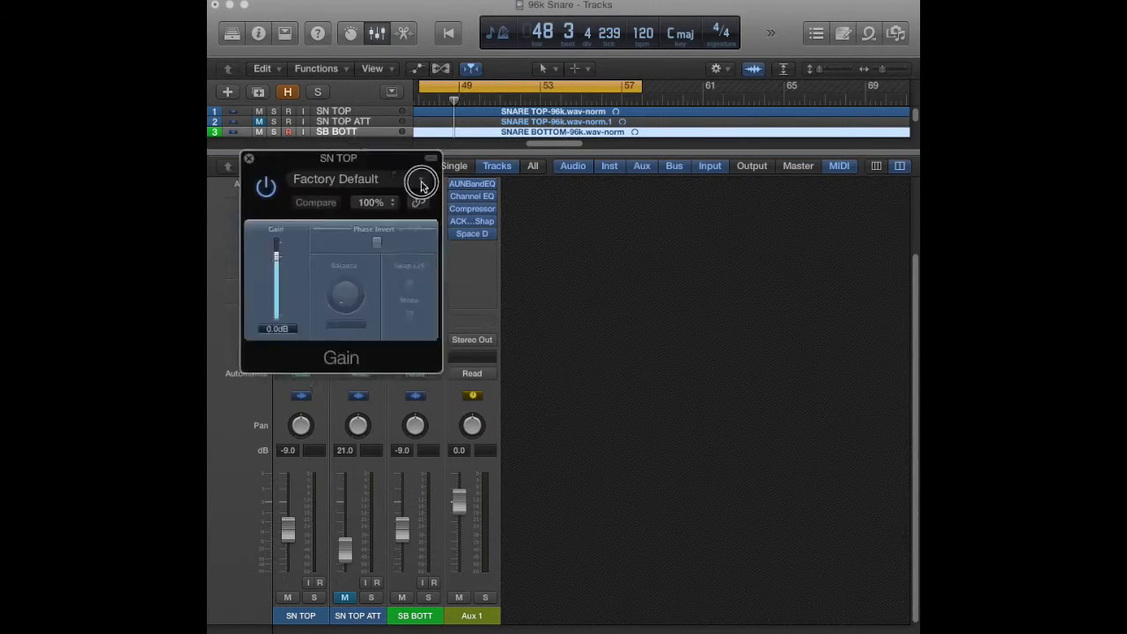
# Close the new Gain window and place SN TOP's SPAN analyser beside the mixer
pyautogui.moveTo(420, 184); pyautogui.dragTo(650, 194)
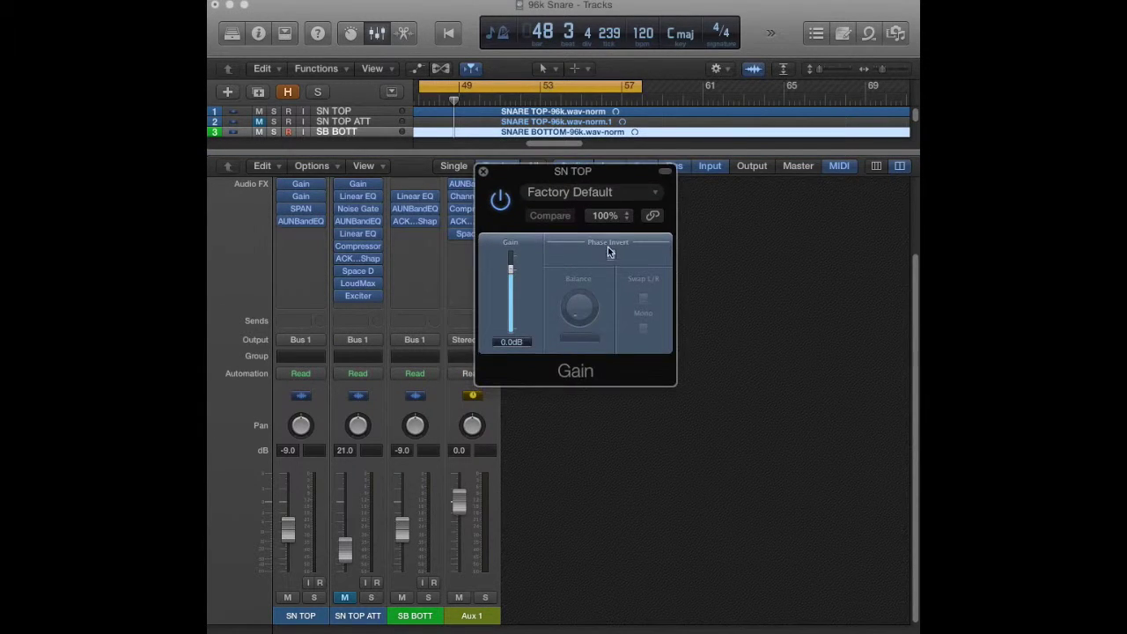
pyautogui.click(483, 172)
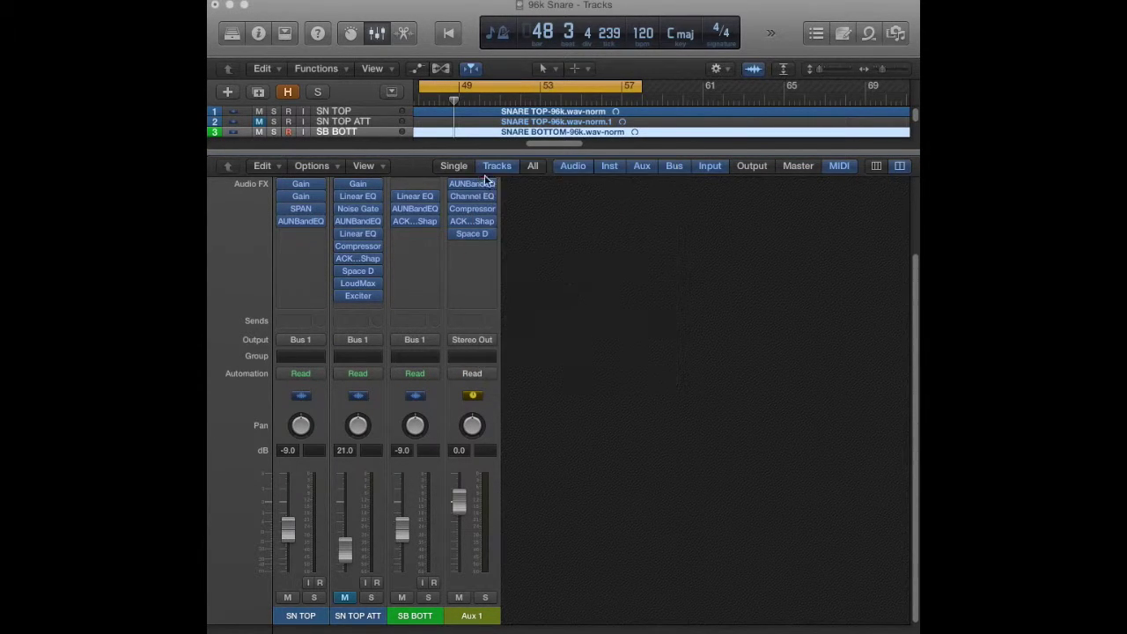
pyautogui.click(302, 208)
pyautogui.moveTo(410, 52); pyautogui.dragTo(835, 173)
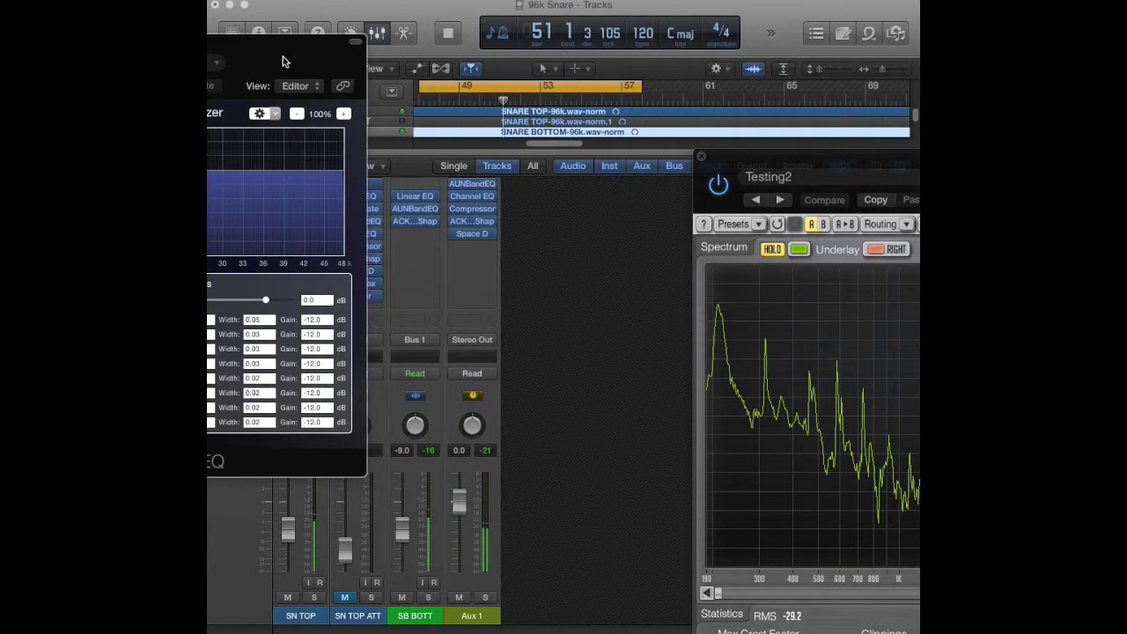
# Move SN TOP's N-Band EQ, with its TRAV SN ring notches, beside the mixer for comparison
pyautogui.moveTo(283, 56); pyautogui.dragTo(580, 183)
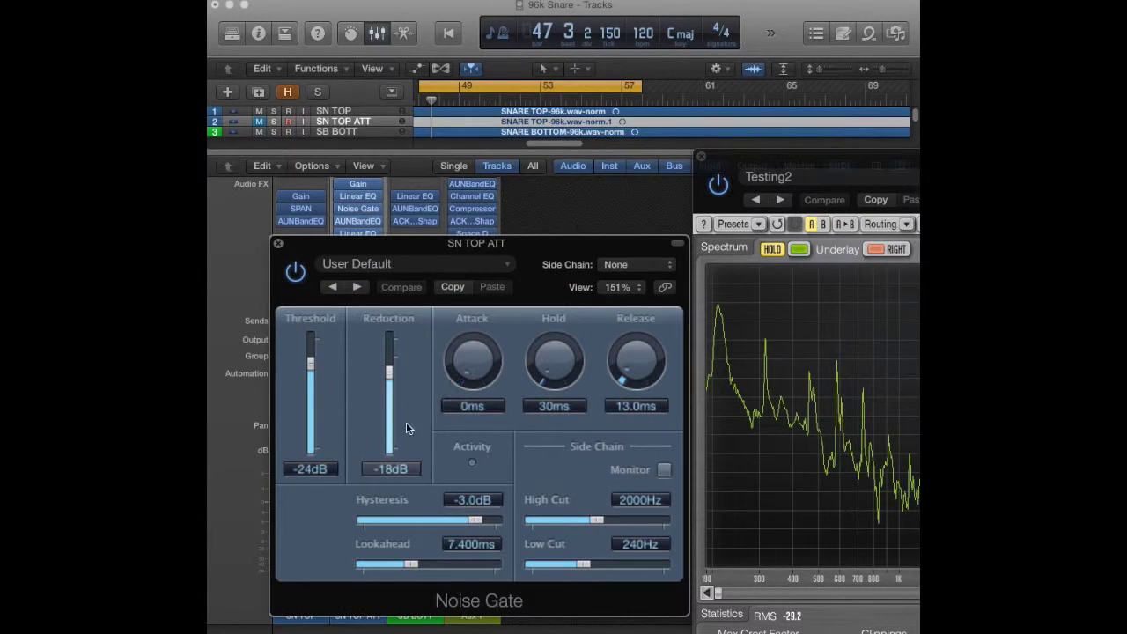
# With playback running, set the SN TOP ATT gate's side-chain filters (low cut 180 Hz) and close it
pyautogui.press('space')
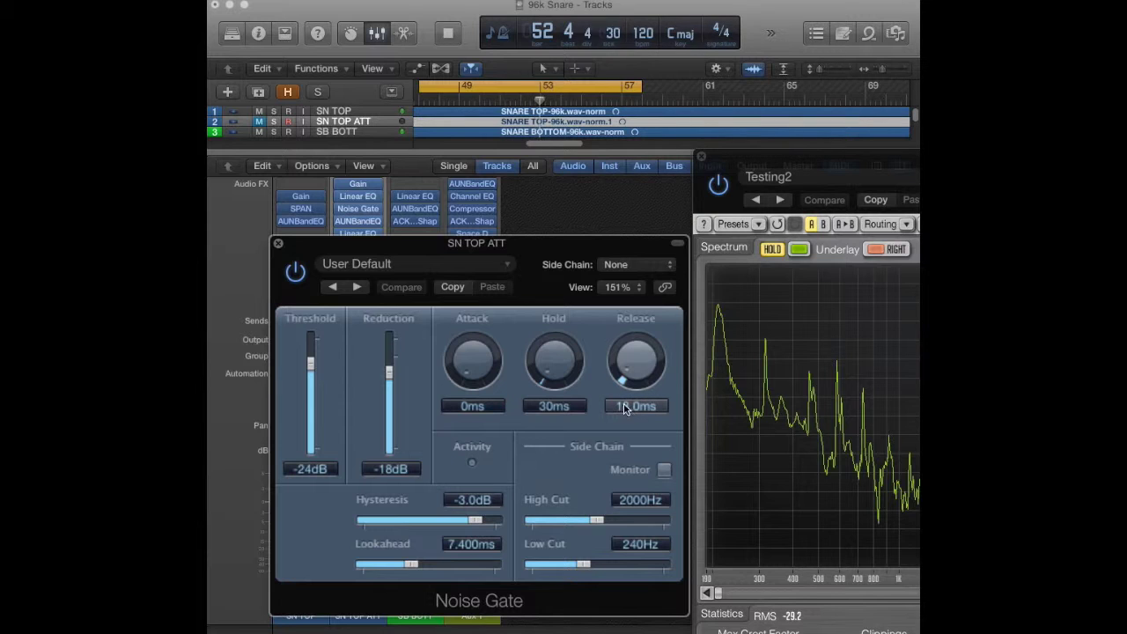
pyautogui.moveTo(595, 520); pyautogui.dragTo(591, 518)
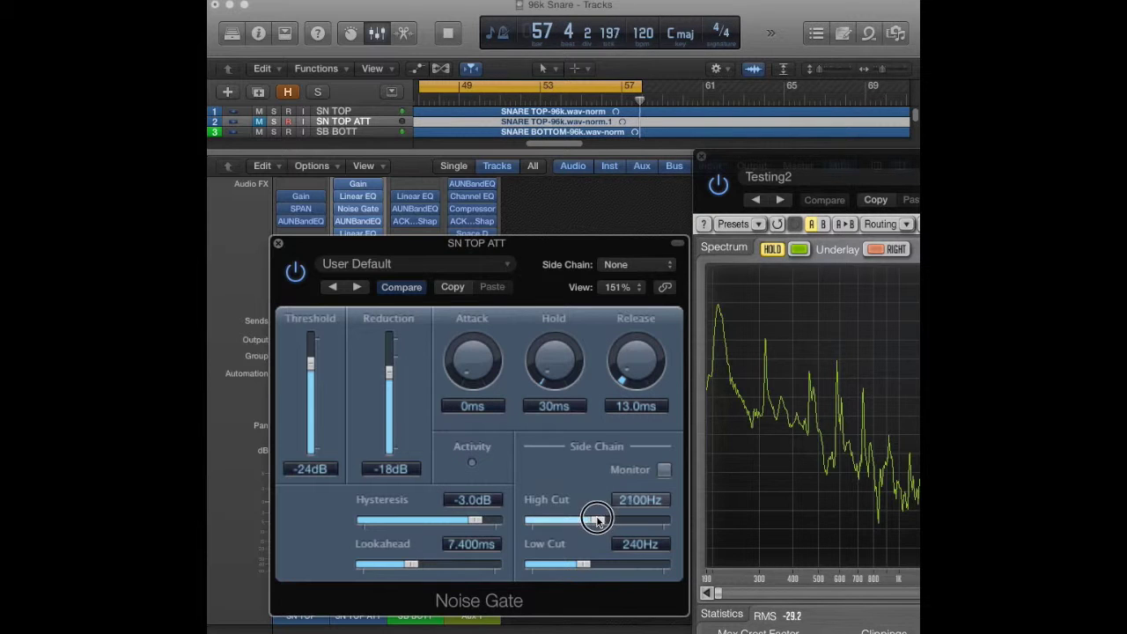
pyautogui.moveTo(833, 167); pyautogui.dragTo(858, 154)
pyautogui.moveTo(521, 256); pyautogui.dragTo(531, 204)
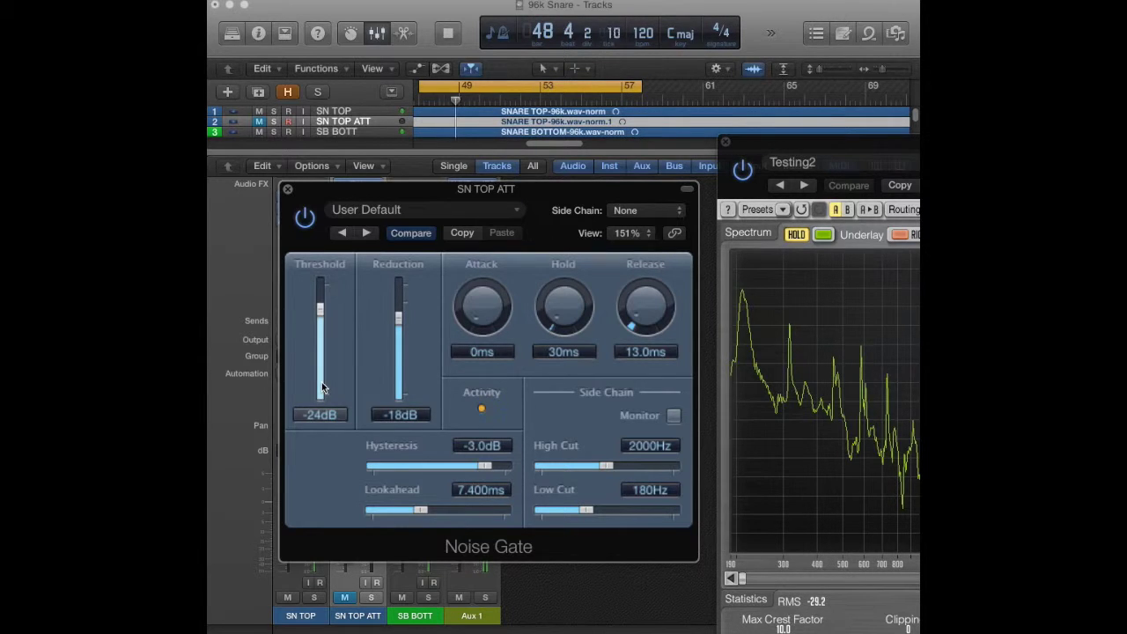
pyautogui.press('super+w')
pyautogui.click(281, 394)
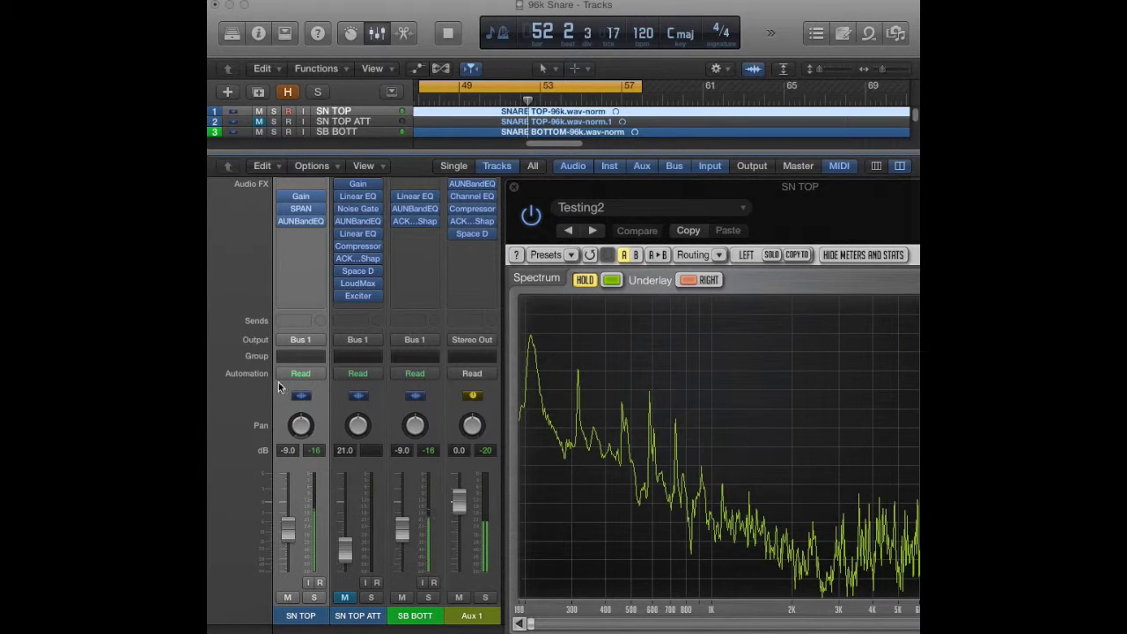
pyautogui.press('space')
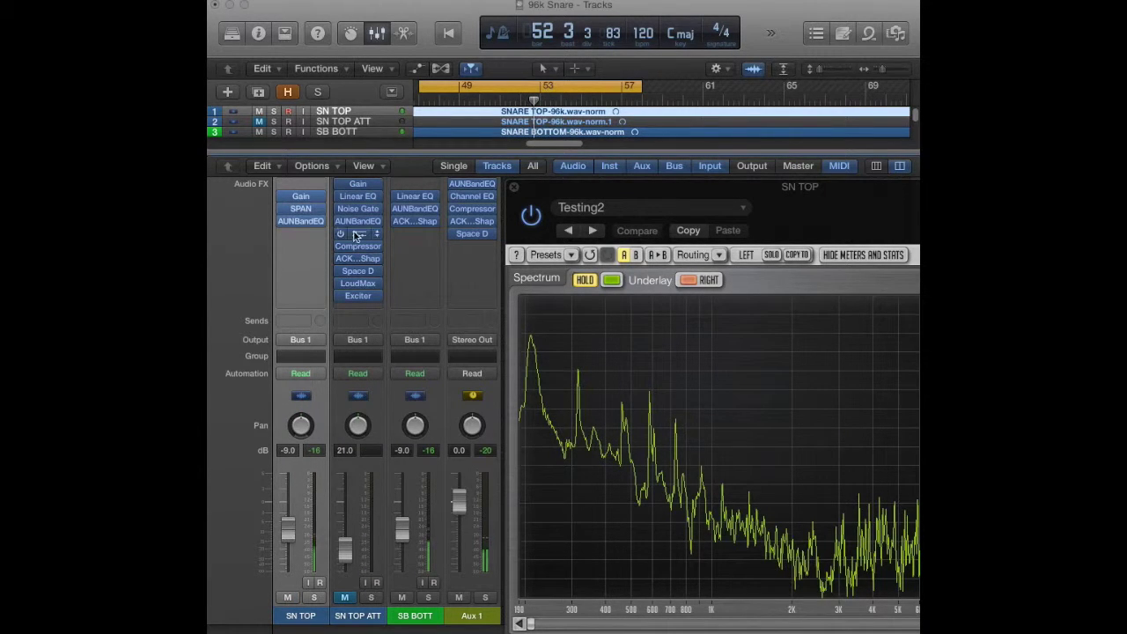
pyautogui.moveTo(357, 197); pyautogui.dragTo(357, 233)
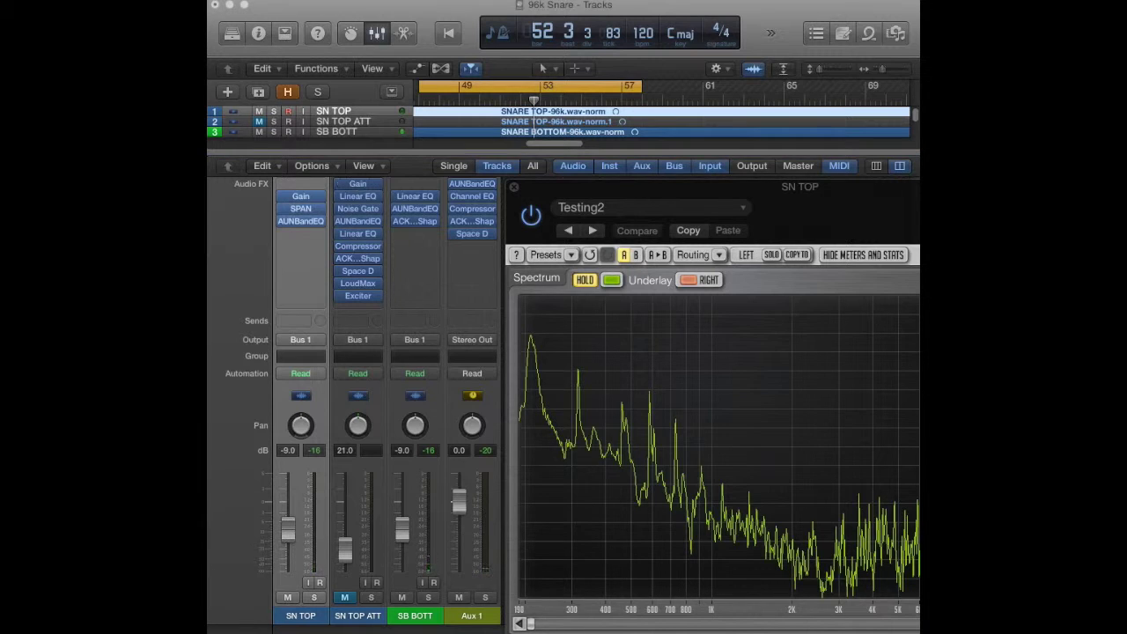
pyautogui.click(357, 183)
pyautogui.moveTo(449, 245); pyautogui.dragTo(465, 255)
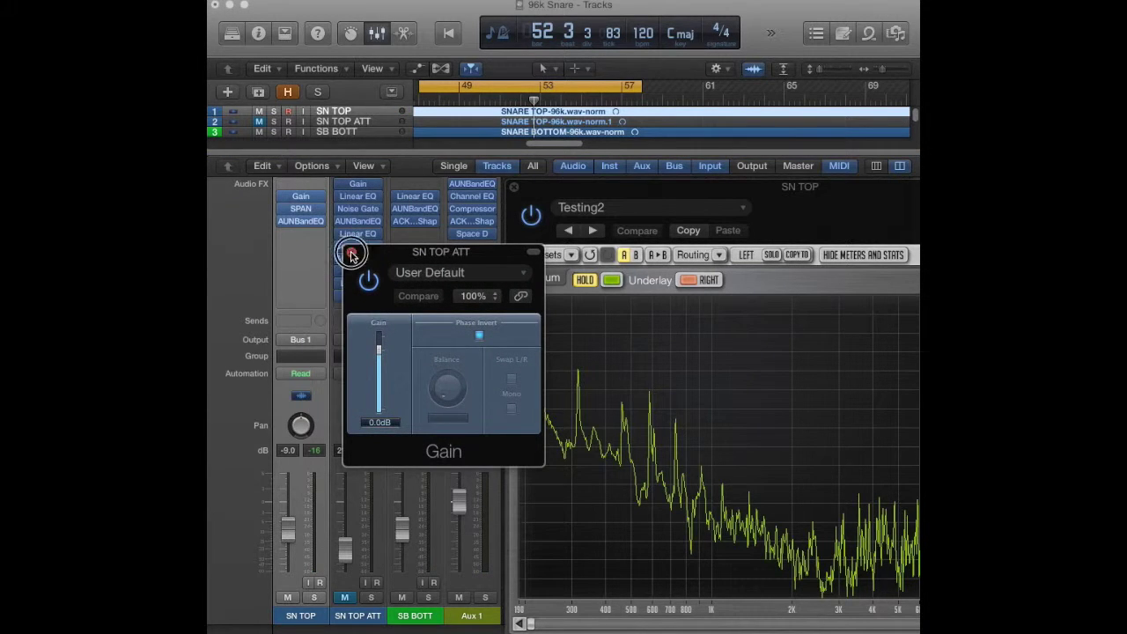
pyautogui.click(352, 253)
pyautogui.click(361, 199)
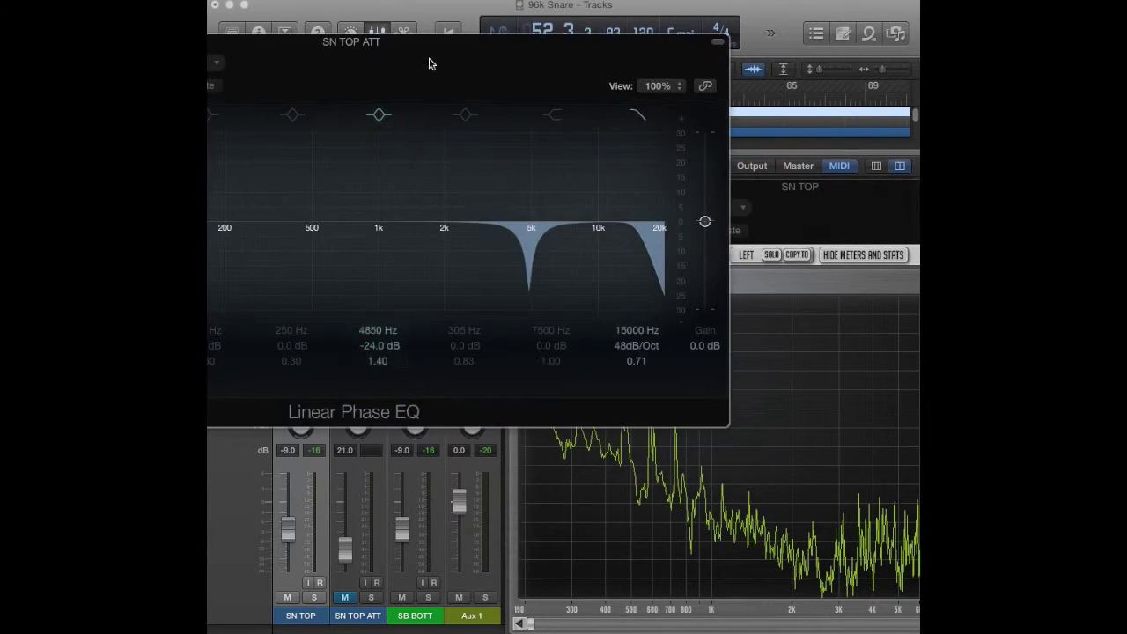
pyautogui.moveTo(430, 62); pyautogui.dragTo(637, 252)
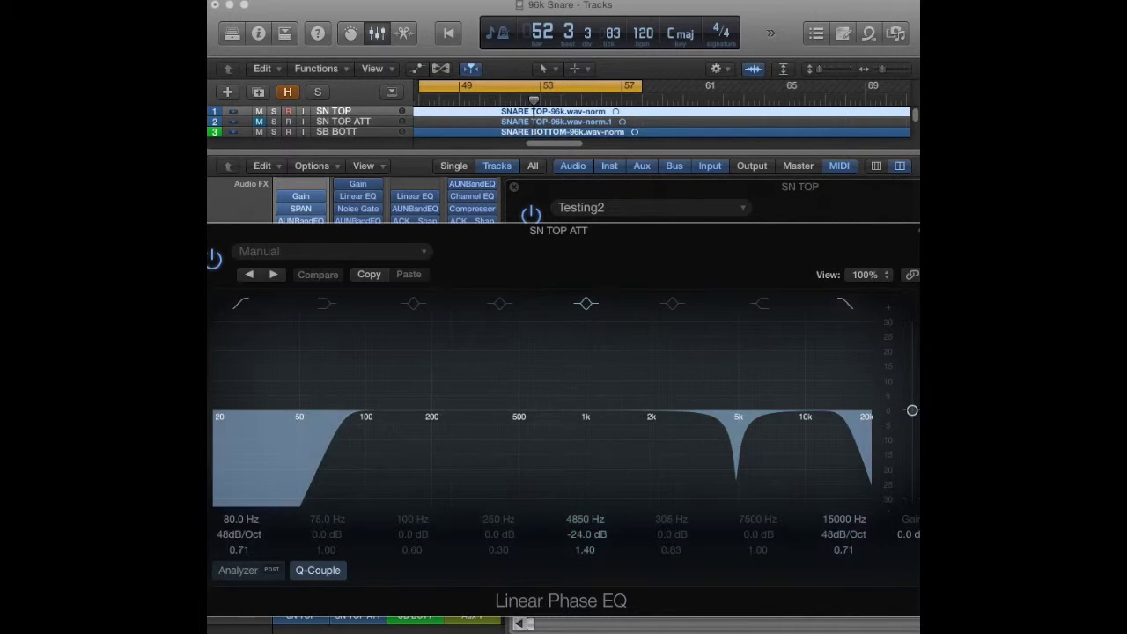
pyautogui.click(357, 195)
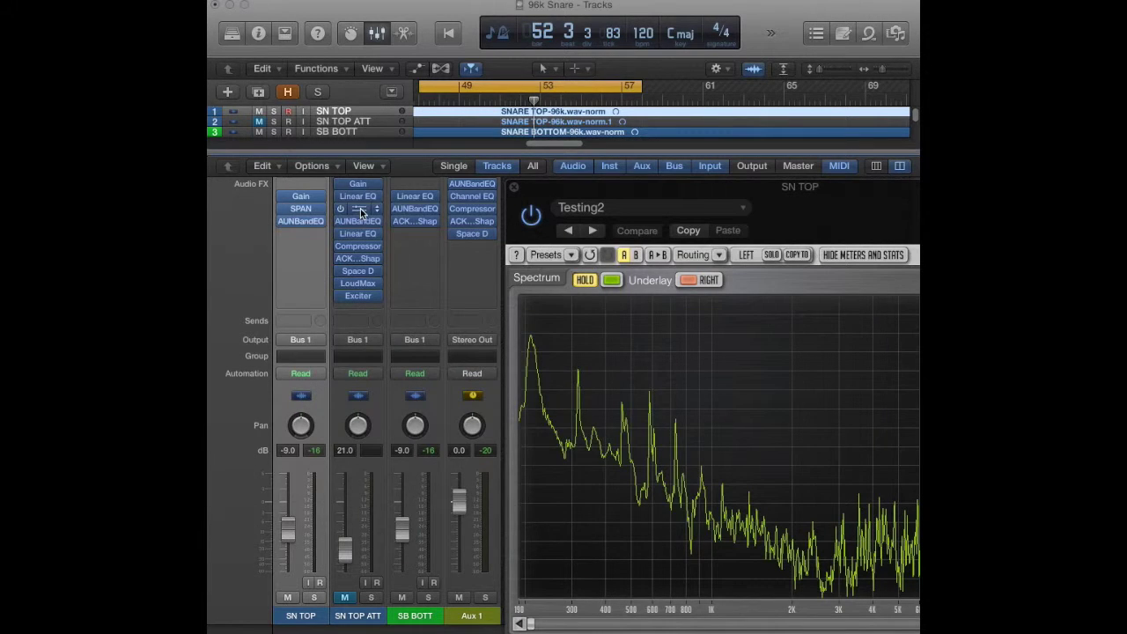
pyautogui.click(361, 209)
pyautogui.click(289, 191)
pyautogui.click(361, 220)
pyautogui.moveTo(278, 44); pyautogui.dragTo(606, 204)
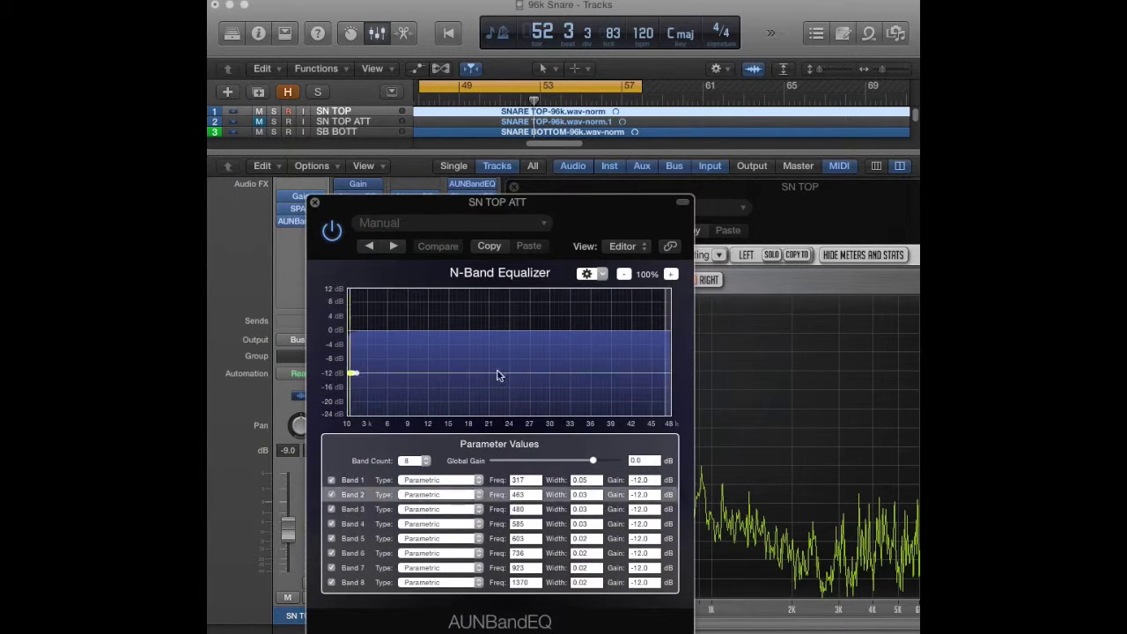
pyautogui.click(316, 205)
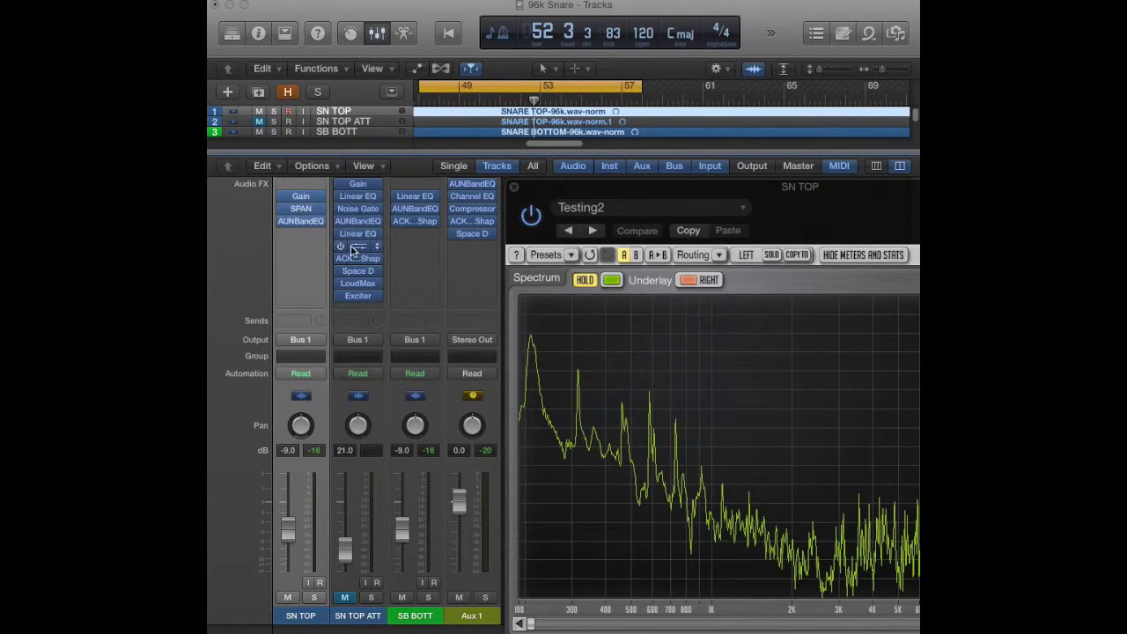
pyautogui.click(352, 252)
pyautogui.moveTo(378, 46); pyautogui.dragTo(464, 245)
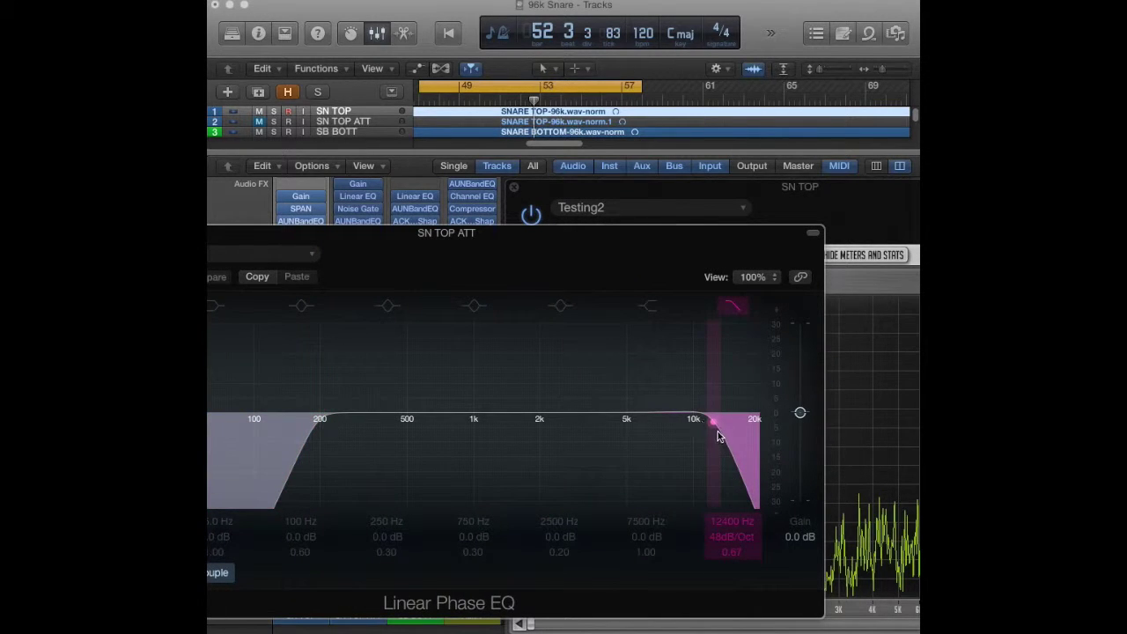
pyautogui.moveTo(479, 251); pyautogui.dragTo(500, 223)
pyautogui.press('super+w')
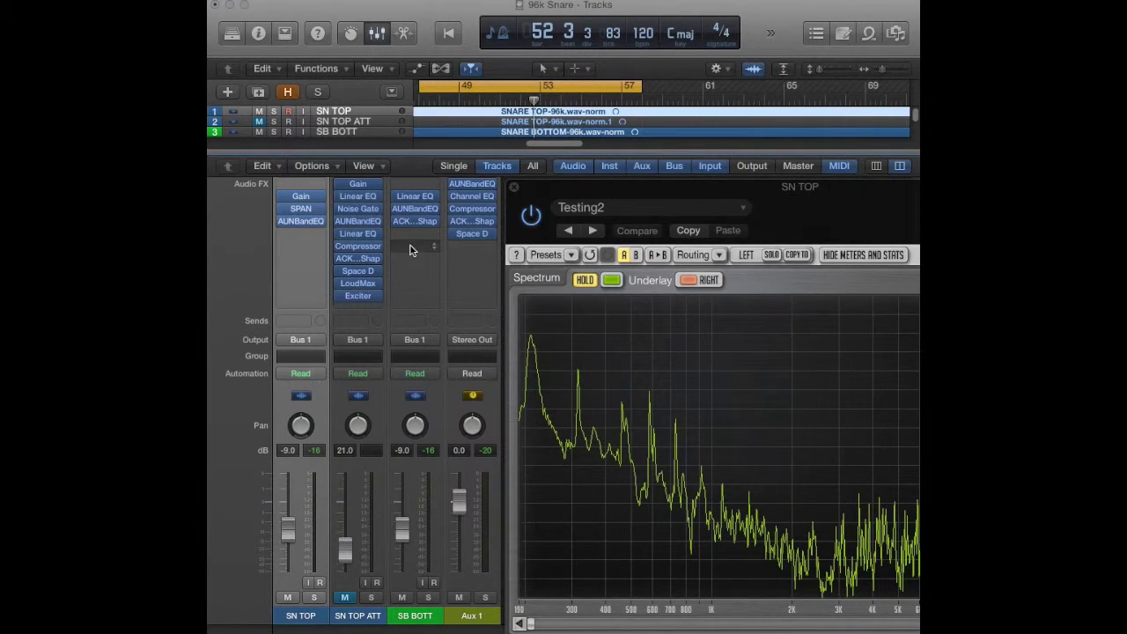
pyautogui.click(359, 247)
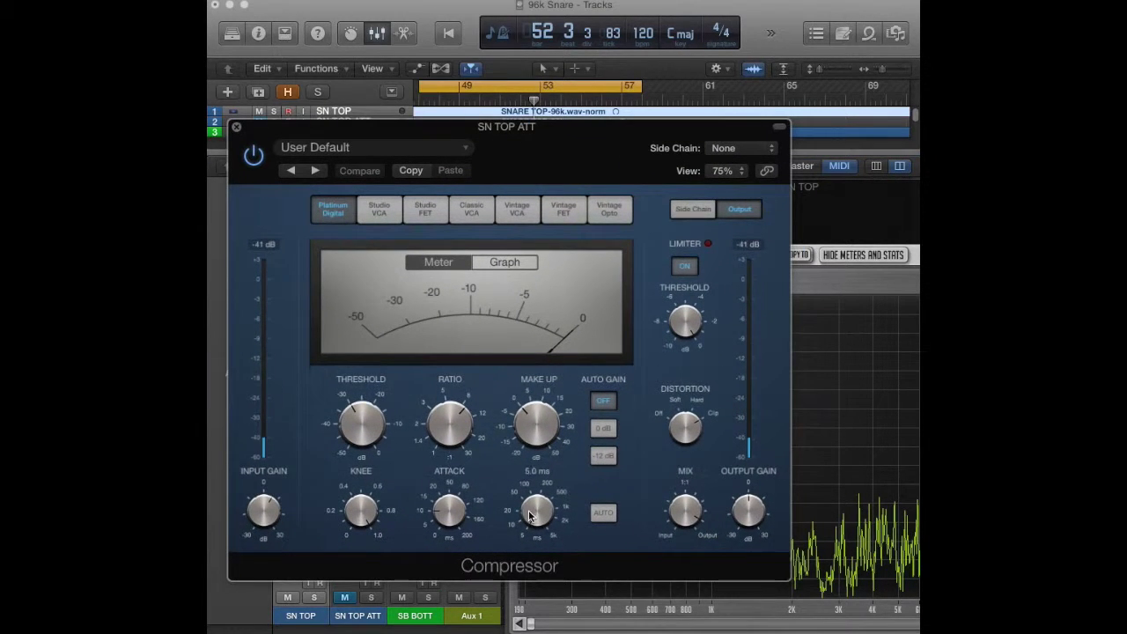
# During playback, set the compressor ratio to 15.0:1, adjust threshold, and lengthen attack to 10.5 ms
pyautogui.press('space')
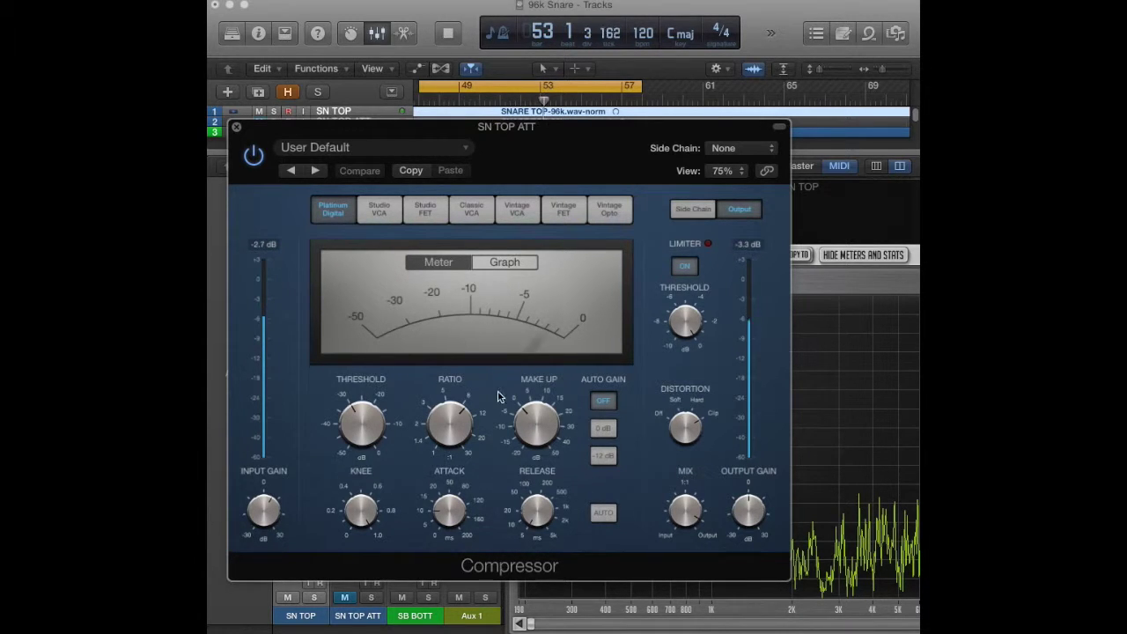
pyautogui.moveTo(480, 430)
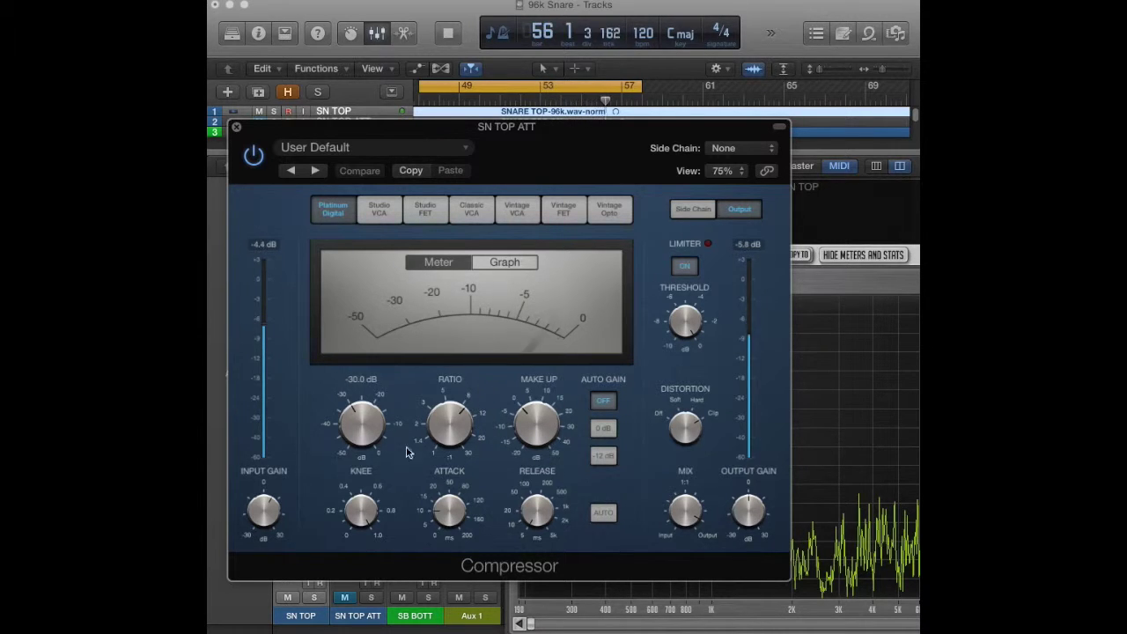
pyautogui.scroll(4, 451, 389)
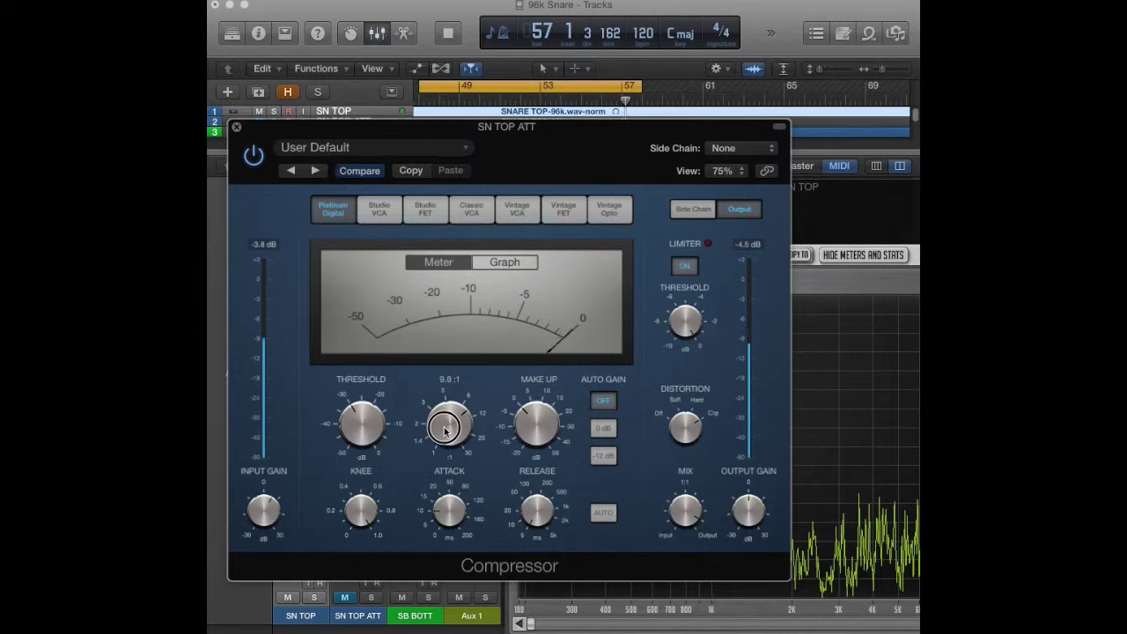
pyautogui.moveTo(446, 432); pyautogui.dragTo(441, 401)
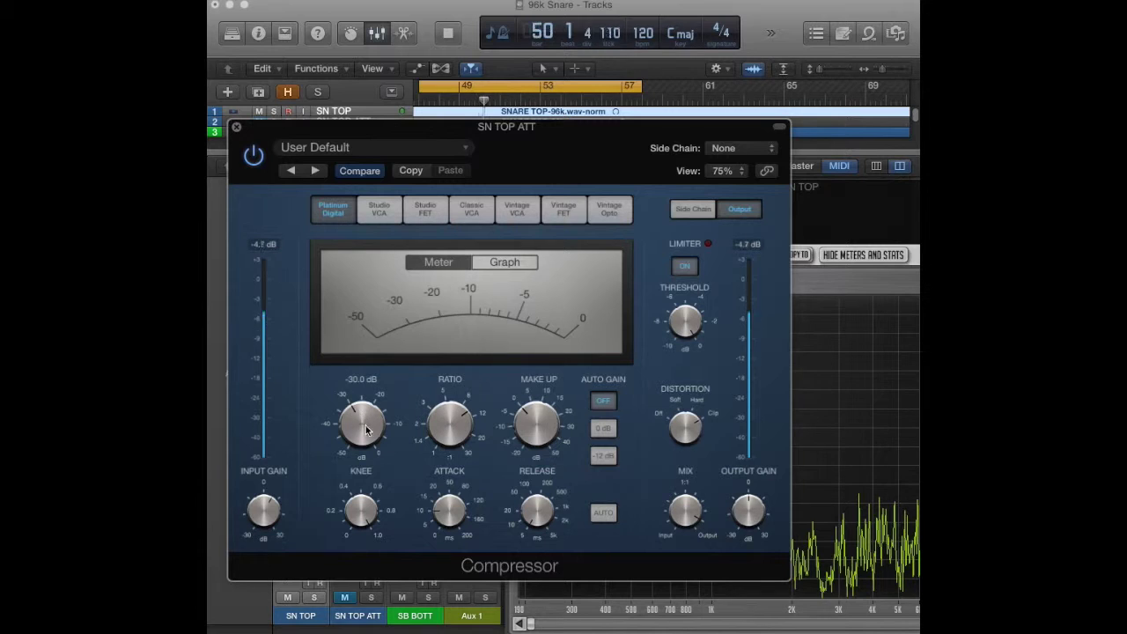
pyautogui.moveTo(363, 424)
pyautogui.mouseDown()
pyautogui.moveTo(353, 319)
pyautogui.moveTo(357, 406)
pyautogui.mouseUp()
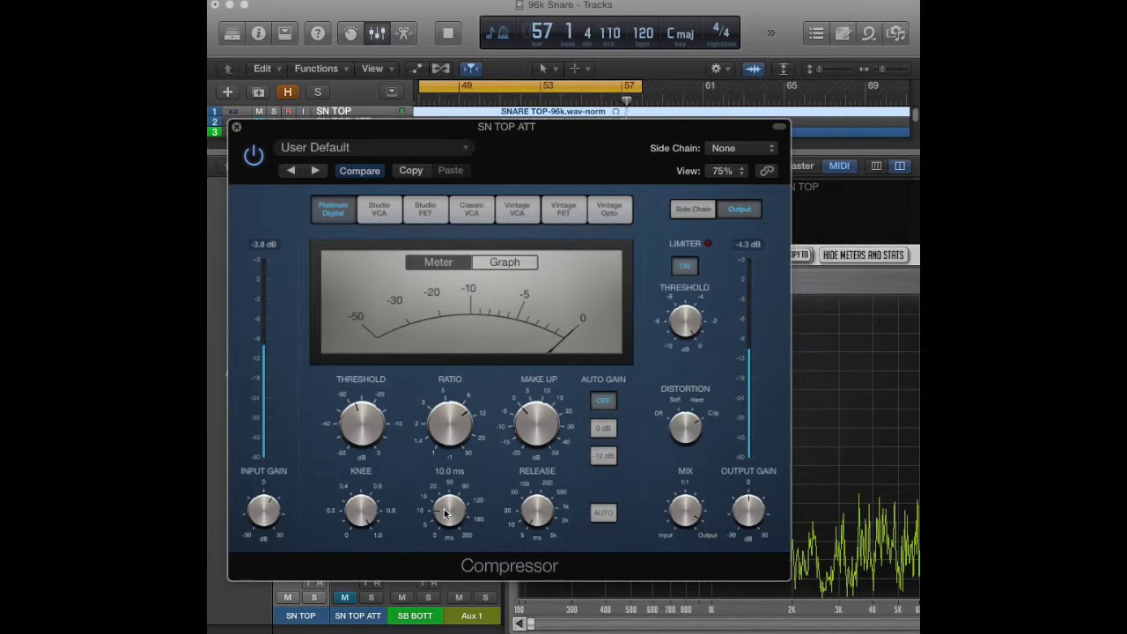
pyautogui.moveTo(444, 515); pyautogui.dragTo(438, 523)
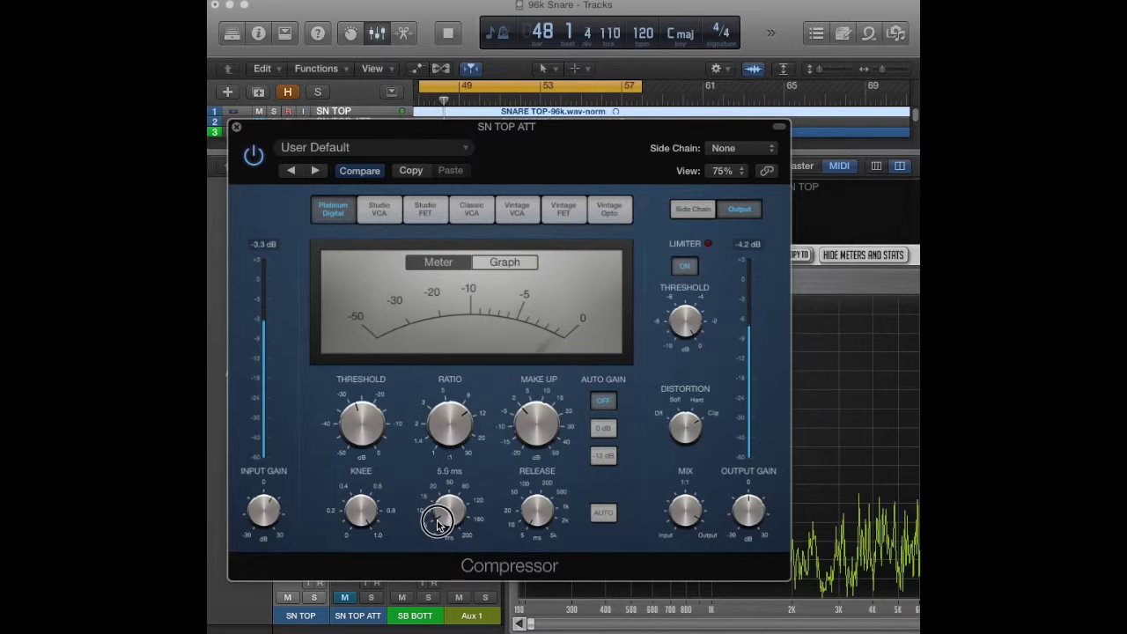
pyautogui.moveTo(437, 524)
pyautogui.mouseDown()
pyautogui.moveTo(430, 464)
pyautogui.moveTo(421, 510)
pyautogui.mouseUp()
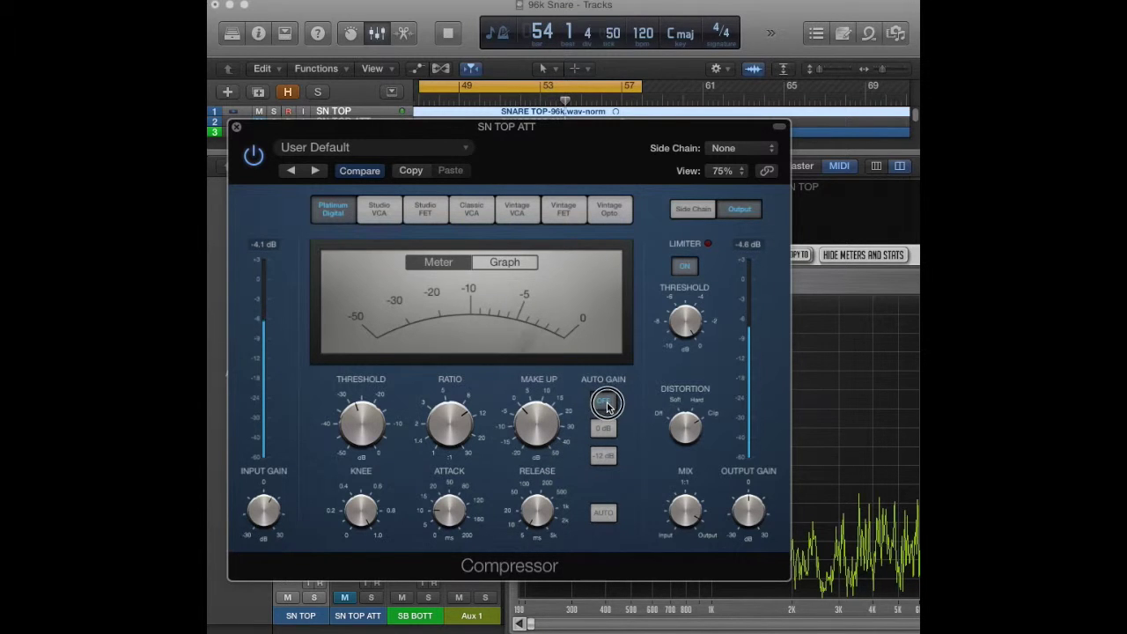
# Switch the compressor release to Auto, turn the output limiter on, and set mix to about 90%
pyautogui.click(609, 518)
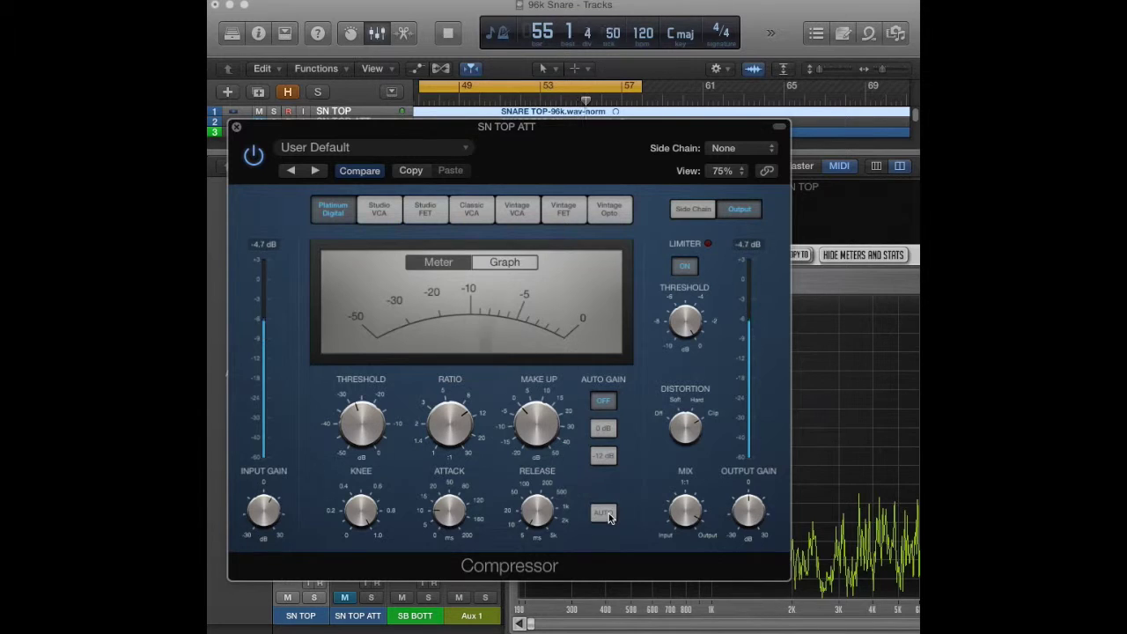
pyautogui.click(686, 266)
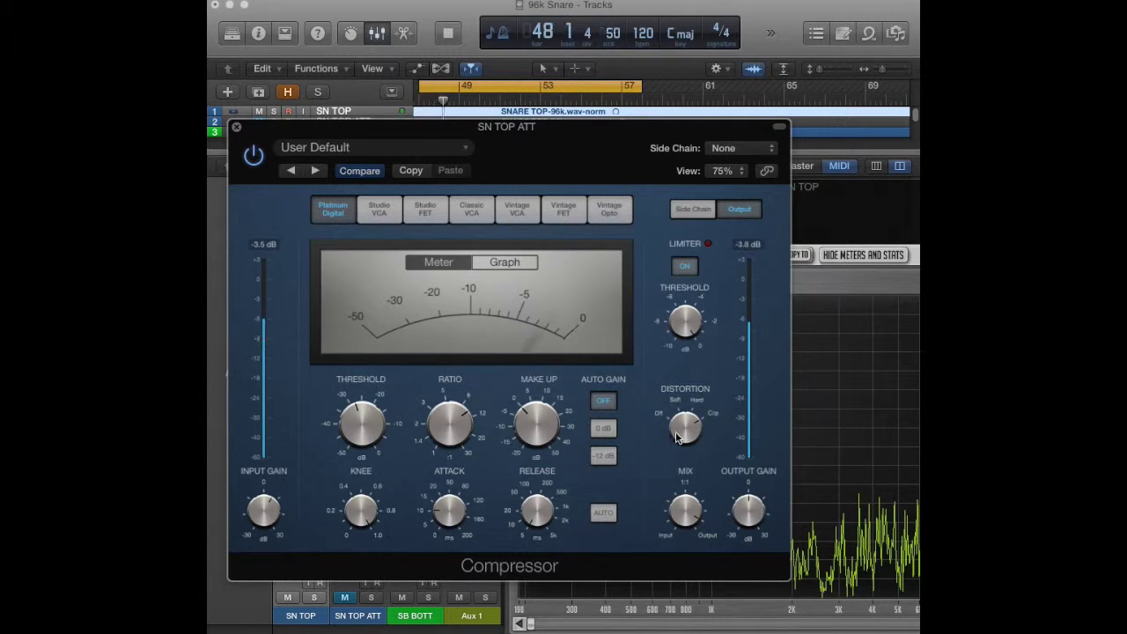
pyautogui.moveTo(684, 503)
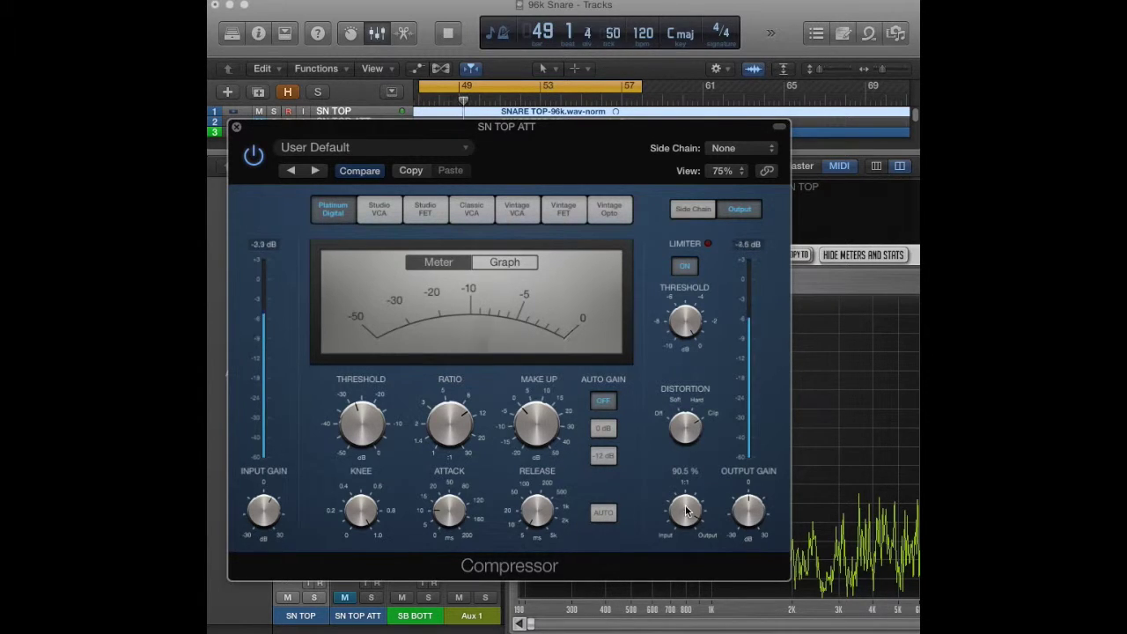
pyautogui.click(679, 491)
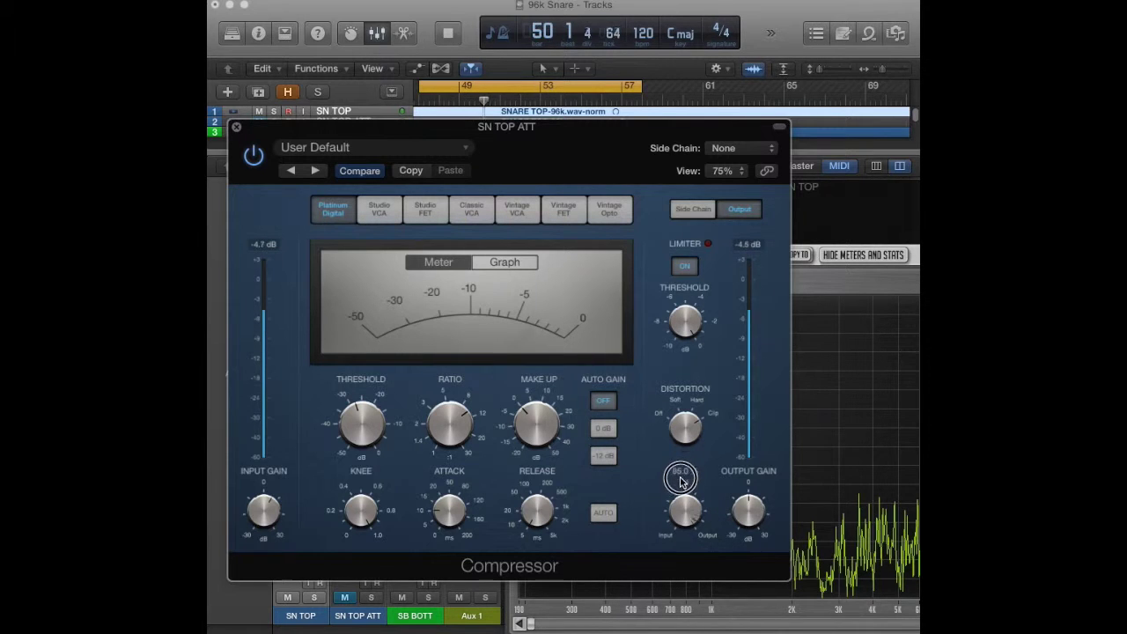
pyautogui.moveTo(679, 491); pyautogui.dragTo(687, 486)
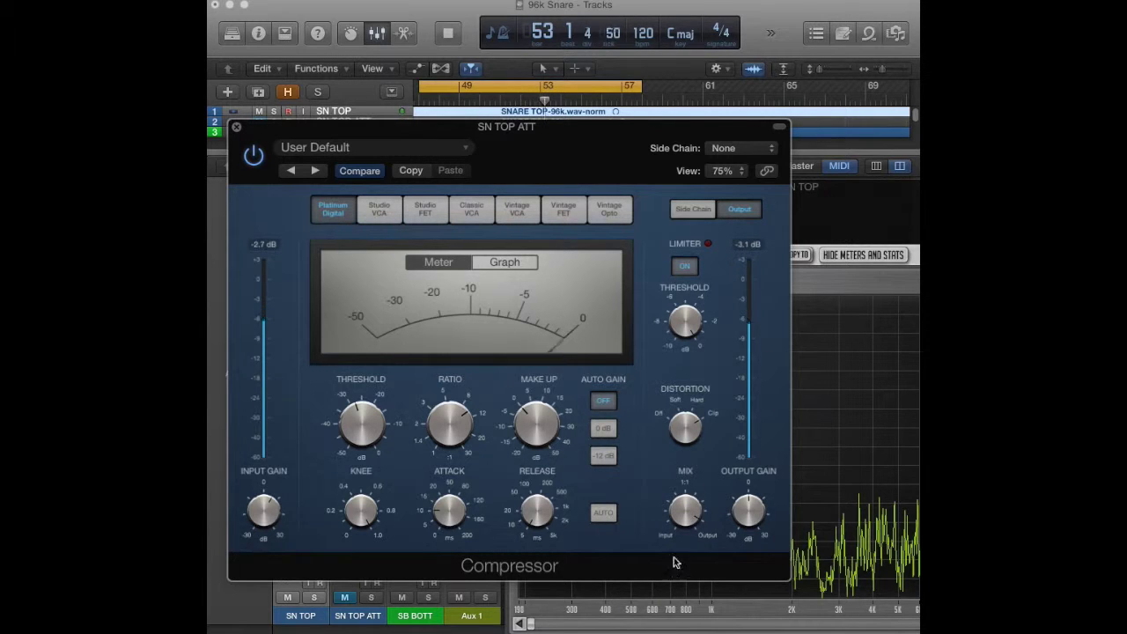
pyautogui.click(236, 127)
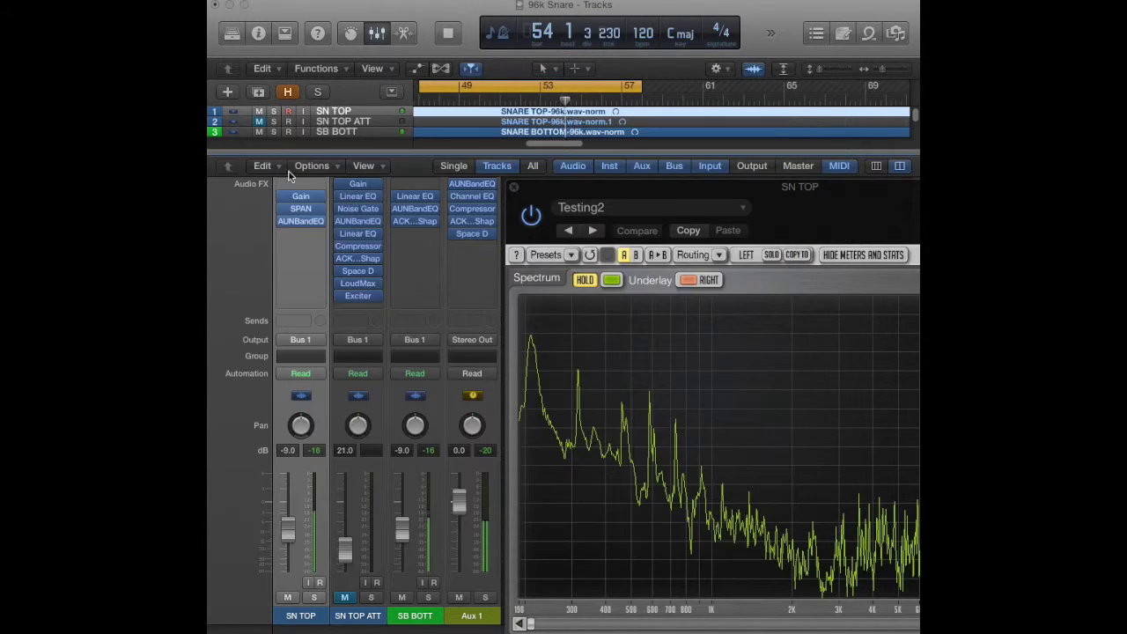
pyautogui.click(359, 263)
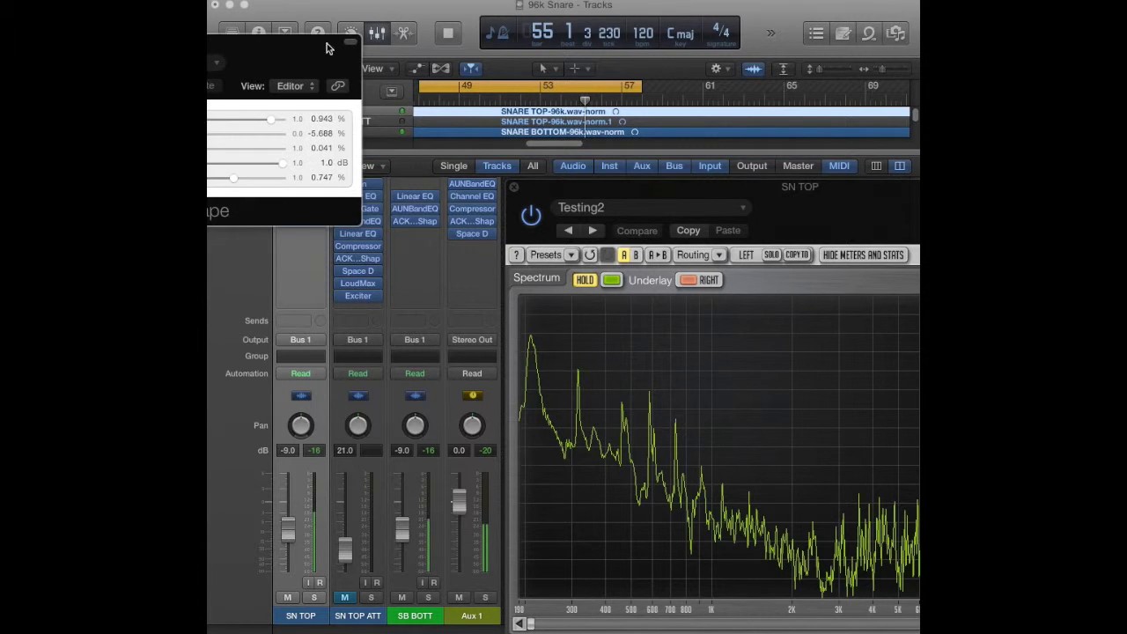
pyautogui.moveTo(302, 55); pyautogui.dragTo(604, 307)
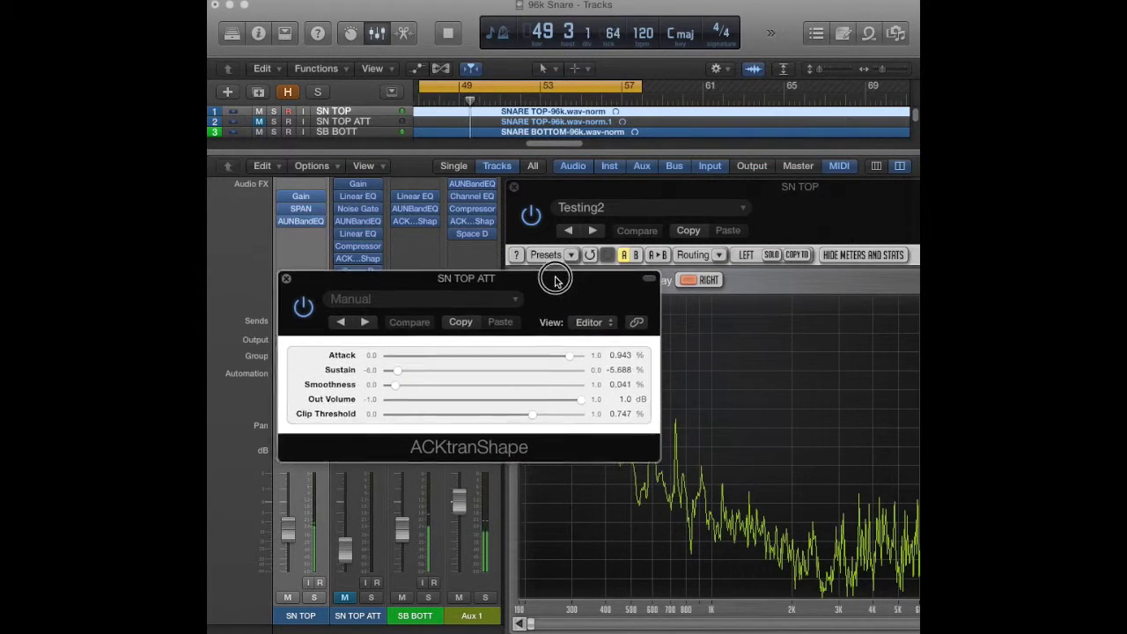
pyautogui.moveTo(553, 279); pyautogui.dragTo(566, 222)
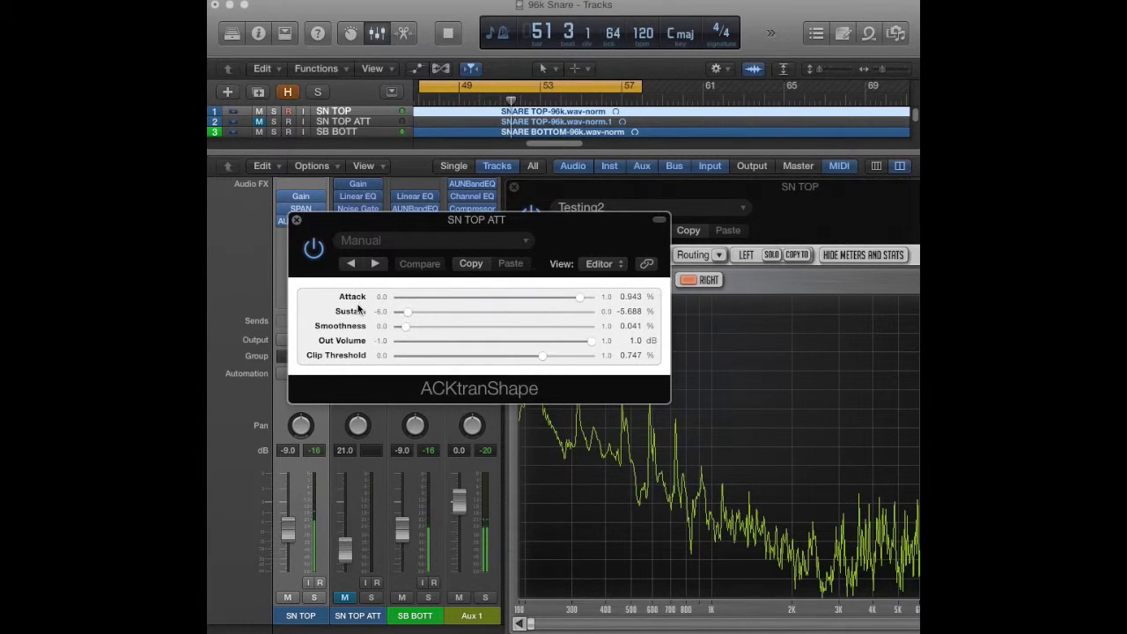
pyautogui.moveTo(374, 220); pyautogui.dragTo(375, 228)
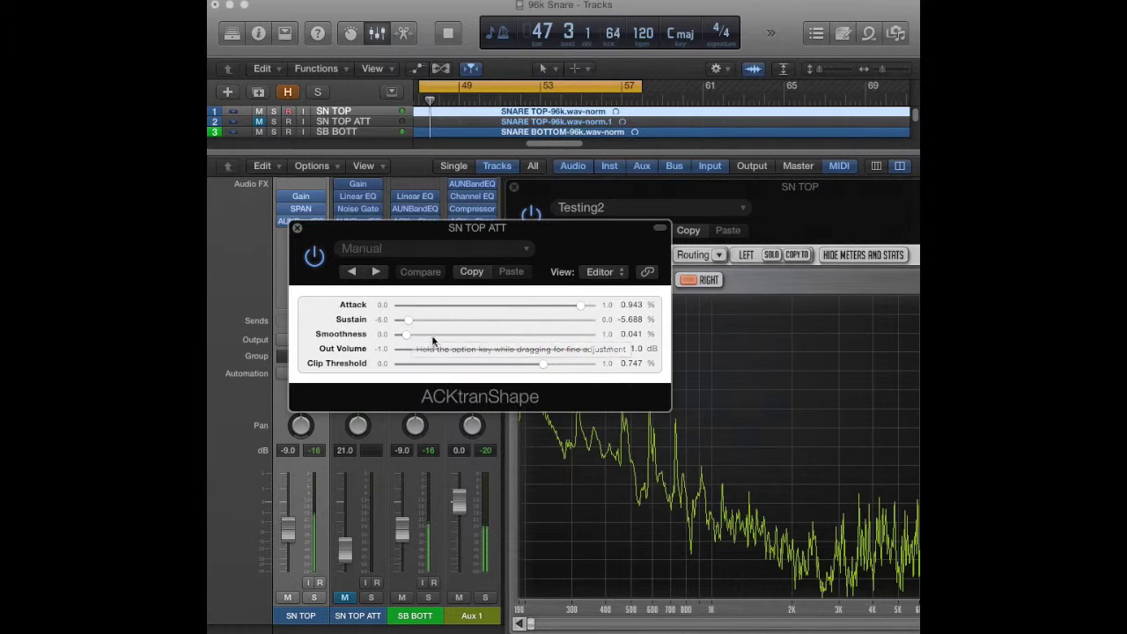
pyautogui.moveTo(464, 232); pyautogui.dragTo(485, 249)
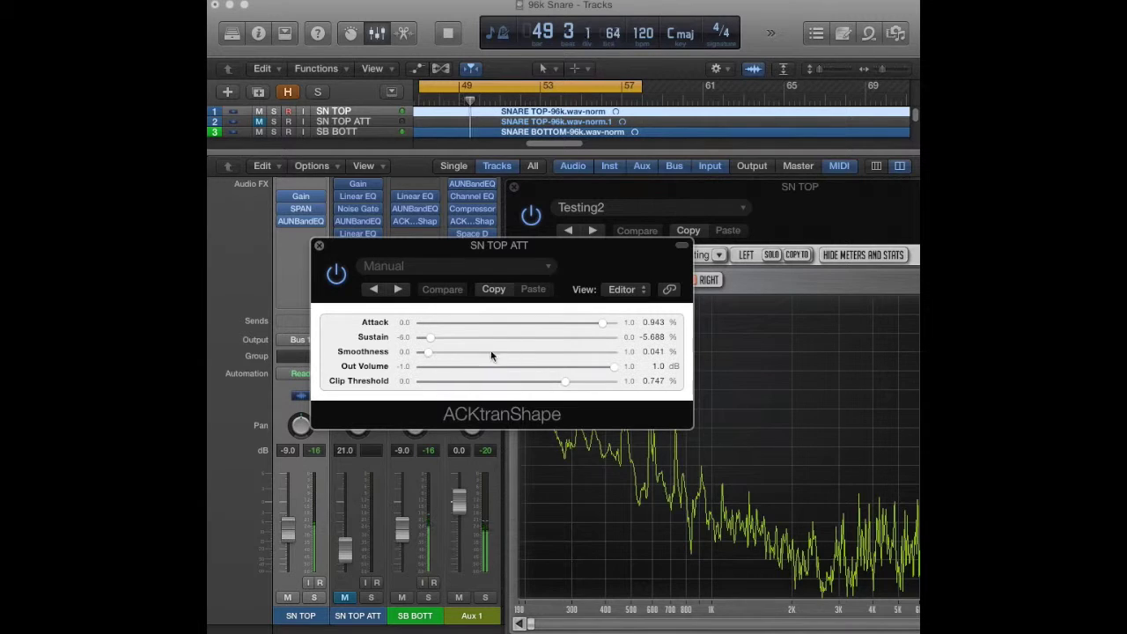
pyautogui.moveTo(374, 252); pyautogui.dragTo(370, 220)
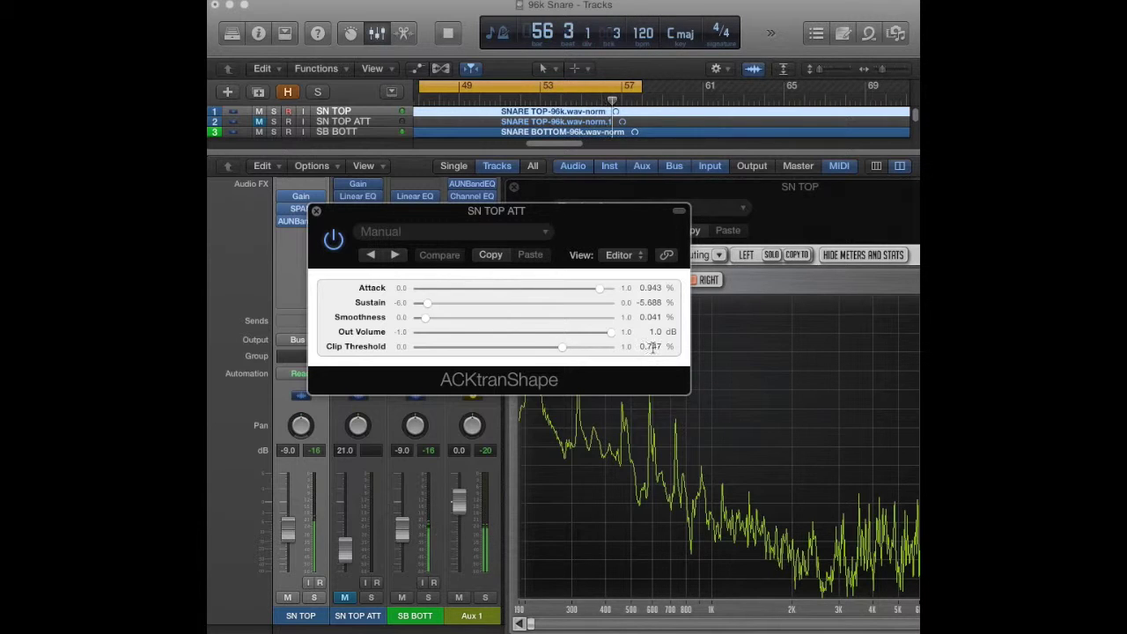
pyautogui.click(316, 212)
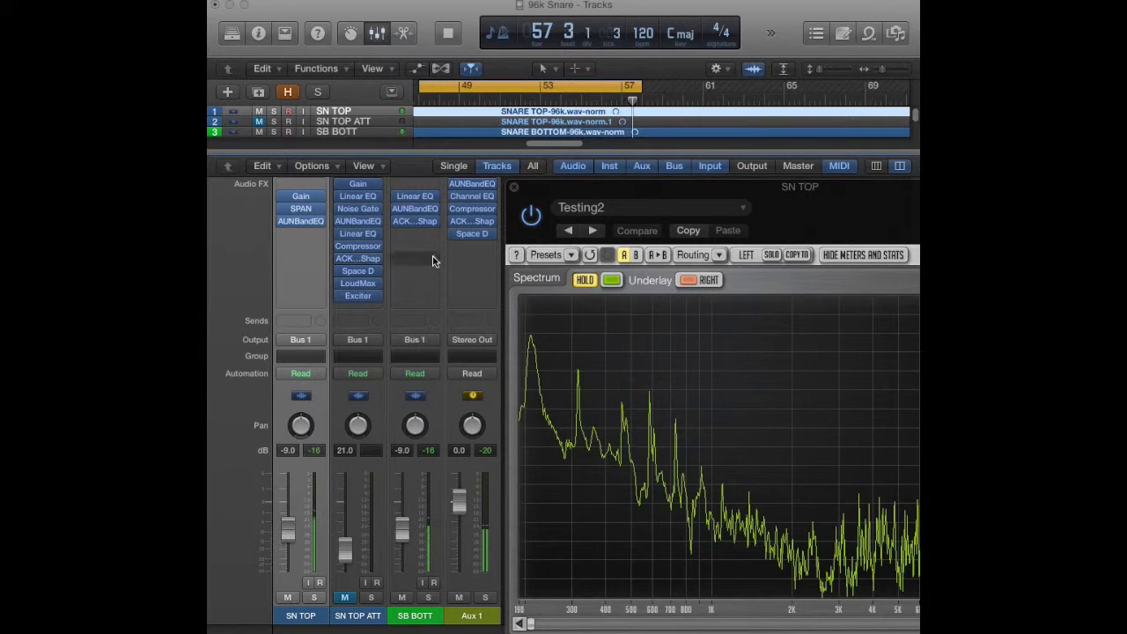
# In SN TOP ATT's Space Designer, lengthen the volume envelope's decay hold and adjust the reverb level
pyautogui.click(357, 271)
pyautogui.moveTo(399, 45); pyautogui.dragTo(613, 147)
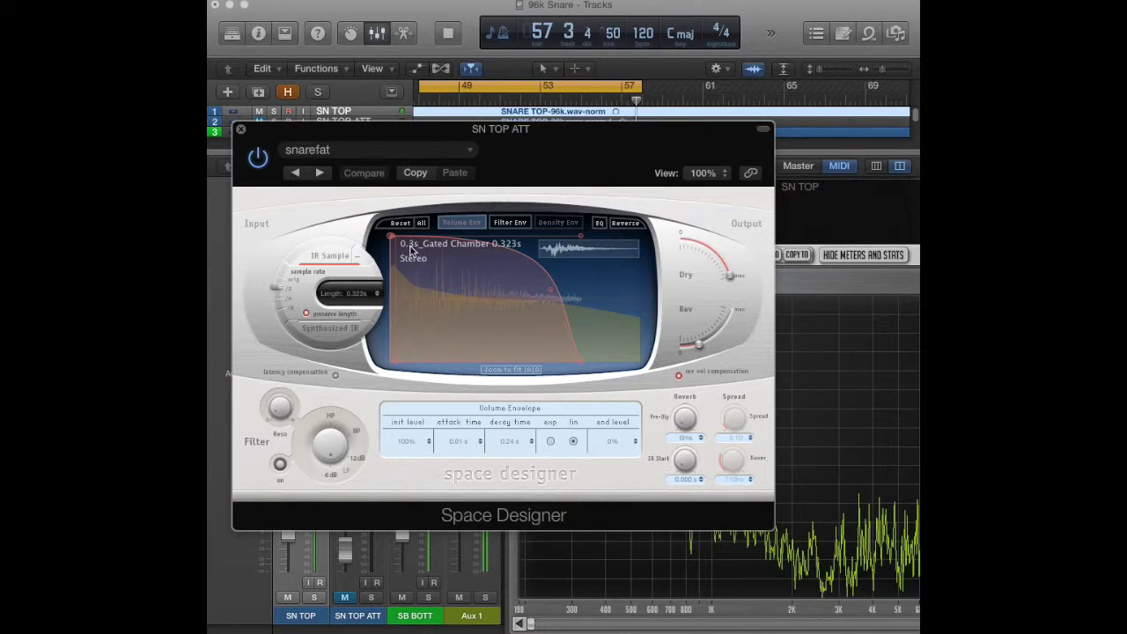
pyautogui.moveTo(543, 289); pyautogui.dragTo(550, 287)
pyautogui.moveTo(699, 344); pyautogui.dragTo(700, 347)
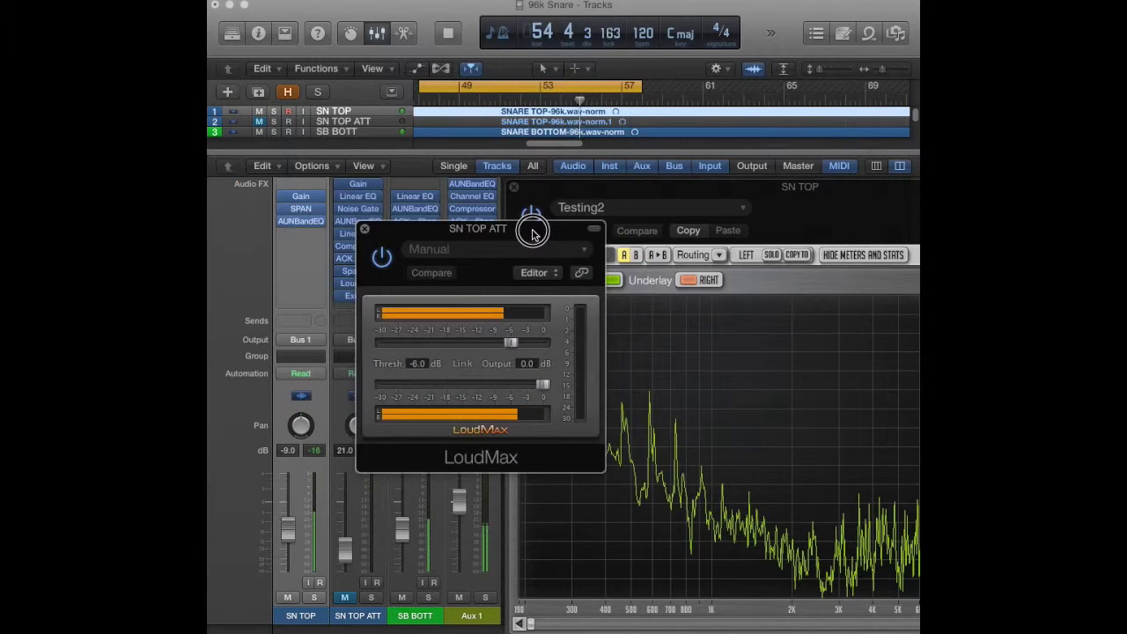
pyautogui.moveTo(533, 234); pyautogui.dragTo(528, 207)
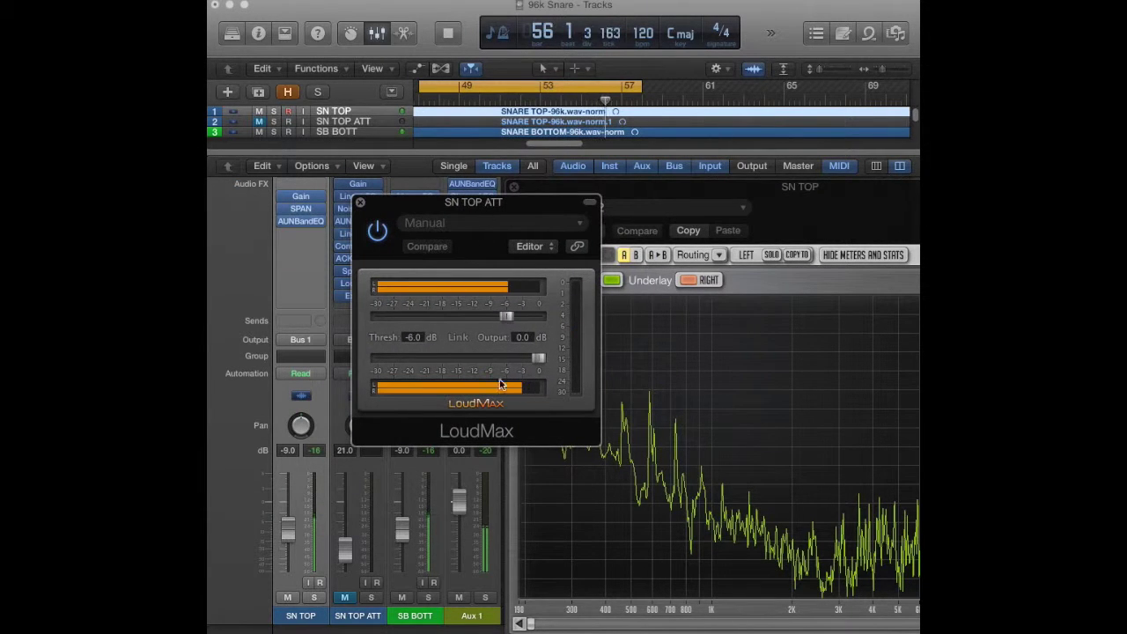
pyautogui.moveTo(517, 208); pyautogui.dragTo(554, 222)
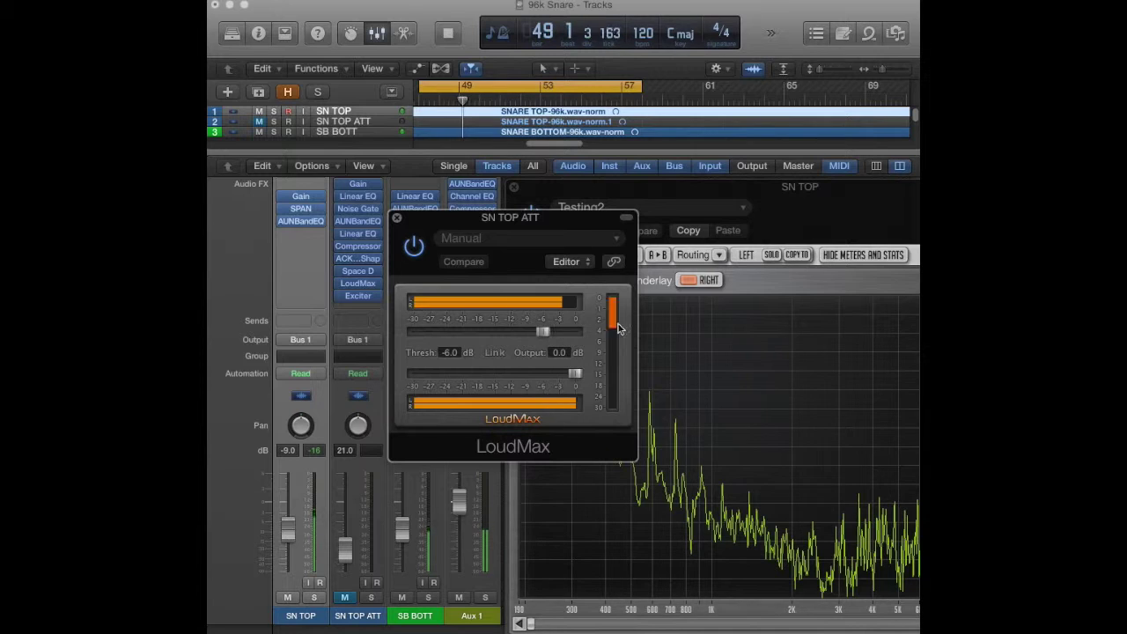
pyautogui.click(361, 282)
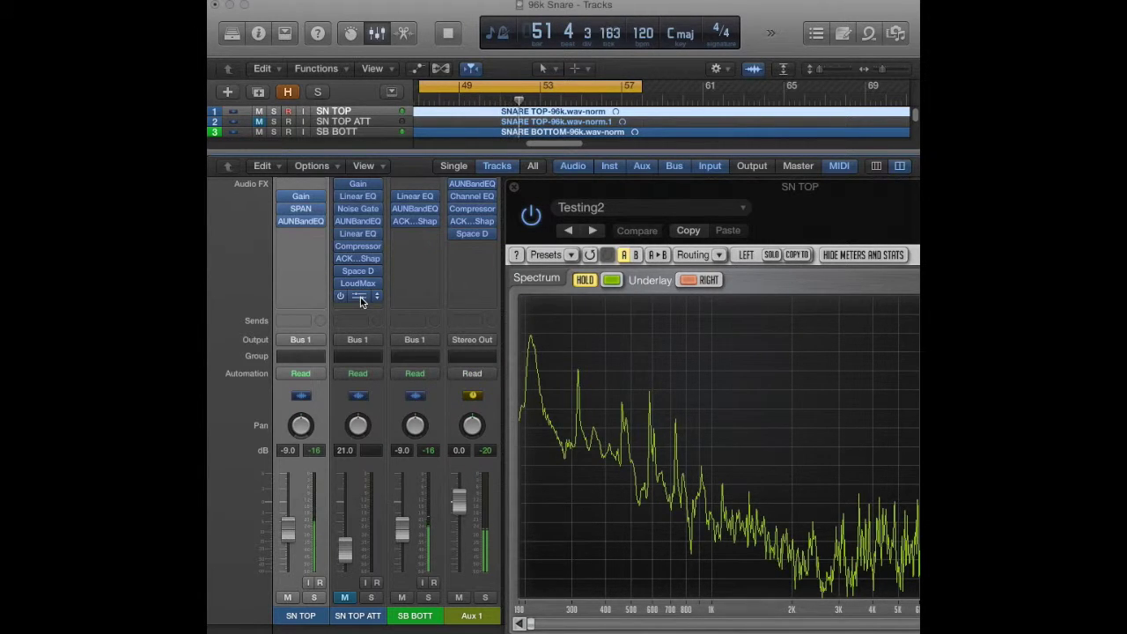
pyautogui.moveTo(361, 299)
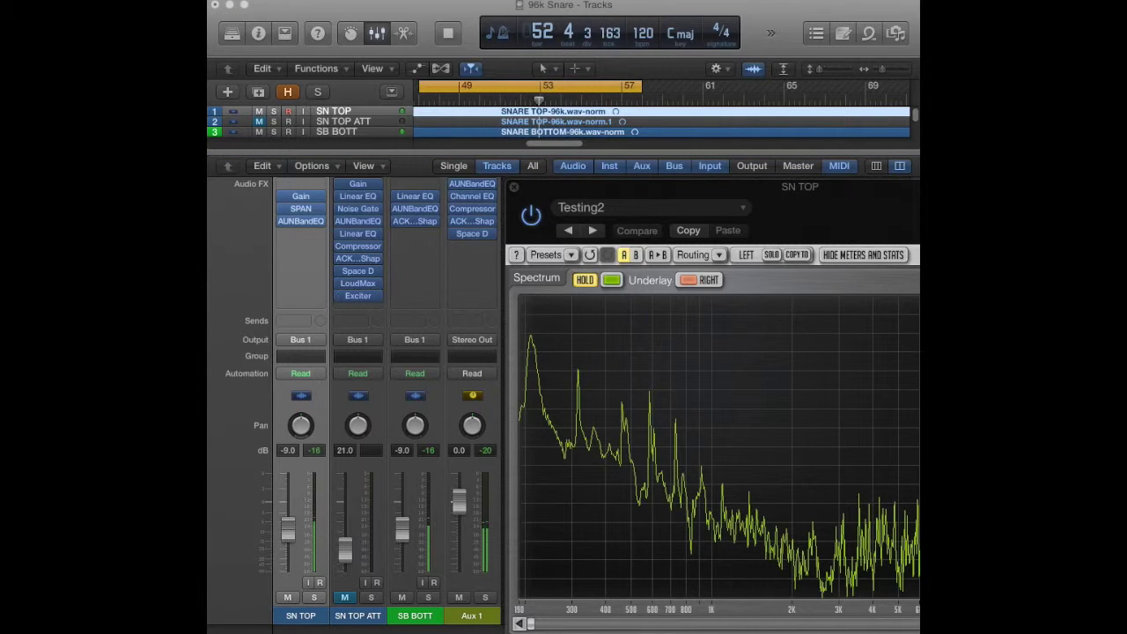
pyautogui.click(361, 297)
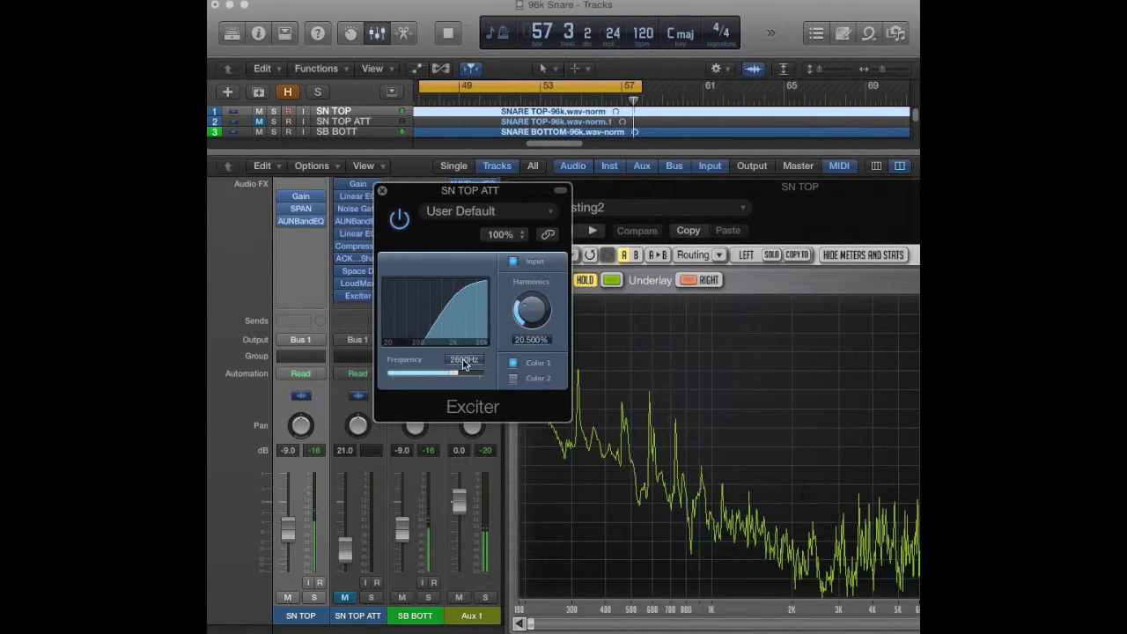
pyautogui.moveTo(465, 364); pyautogui.dragTo(455, 367)
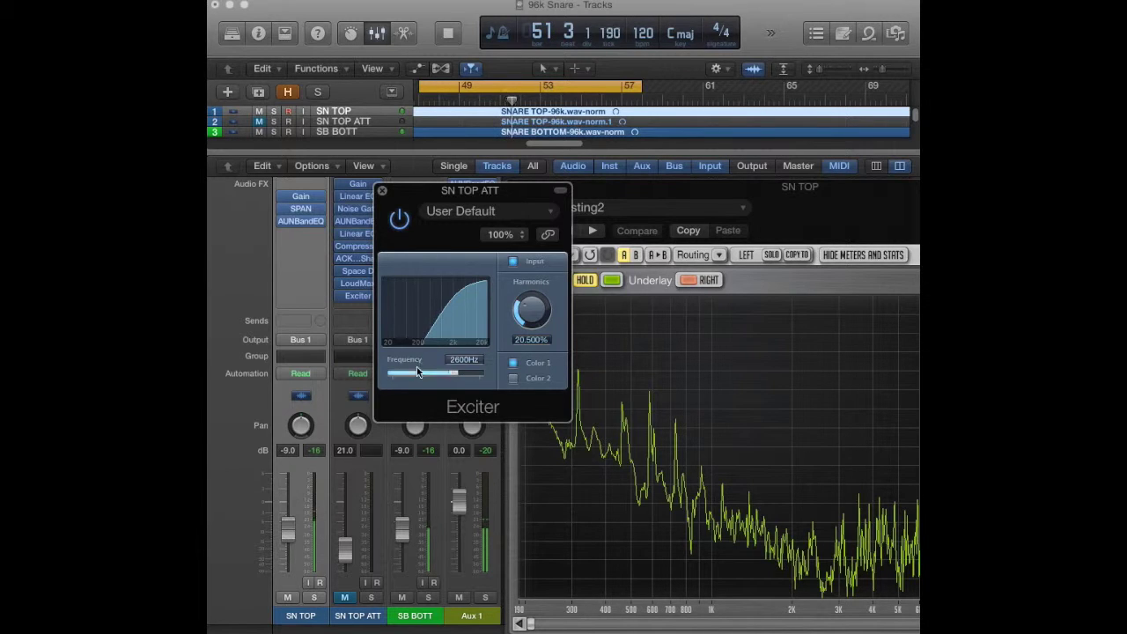
pyautogui.press('super+w')
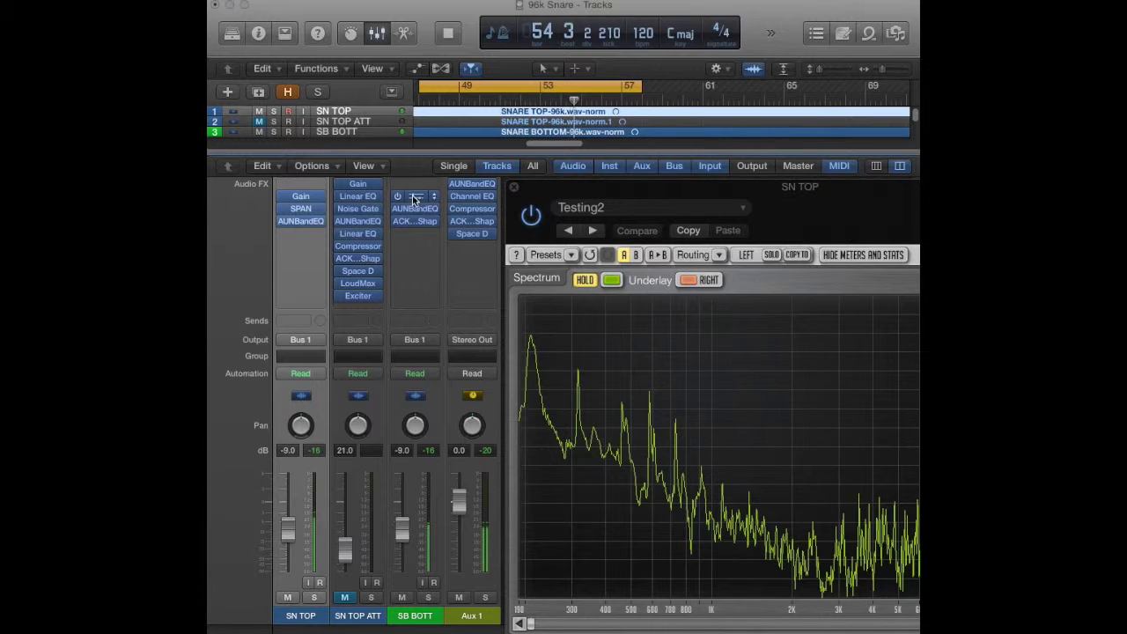
# Inspect SB BOTT's Linear Phase EQ high-pass band, then bring up its AUNBandEQ with TRAV SN ring
pyautogui.click(412, 438)
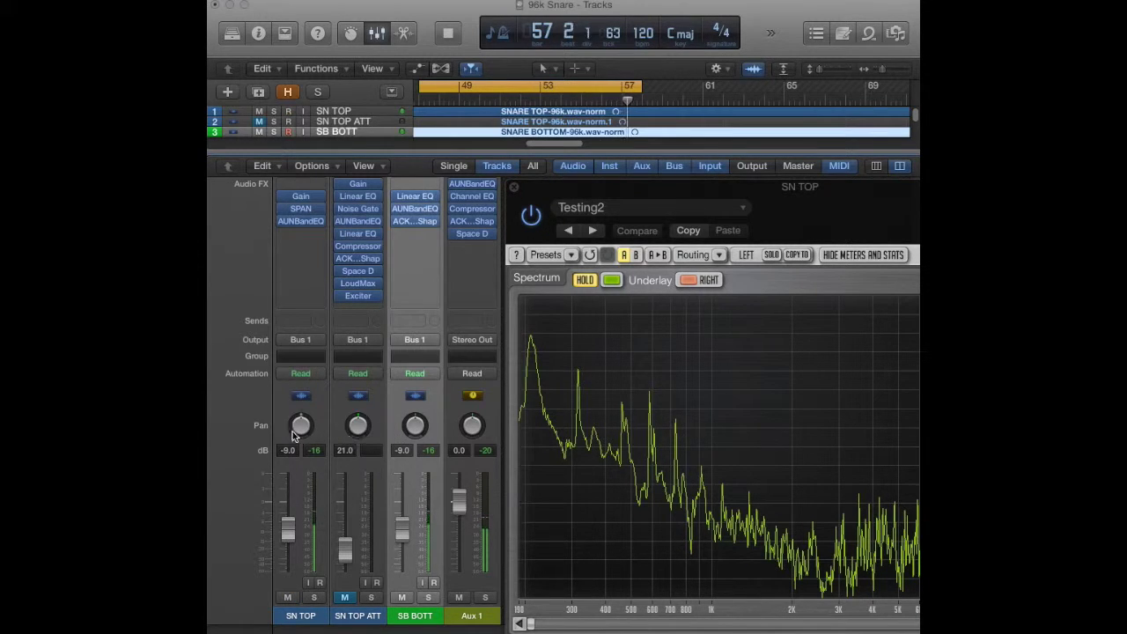
pyautogui.click(280, 435)
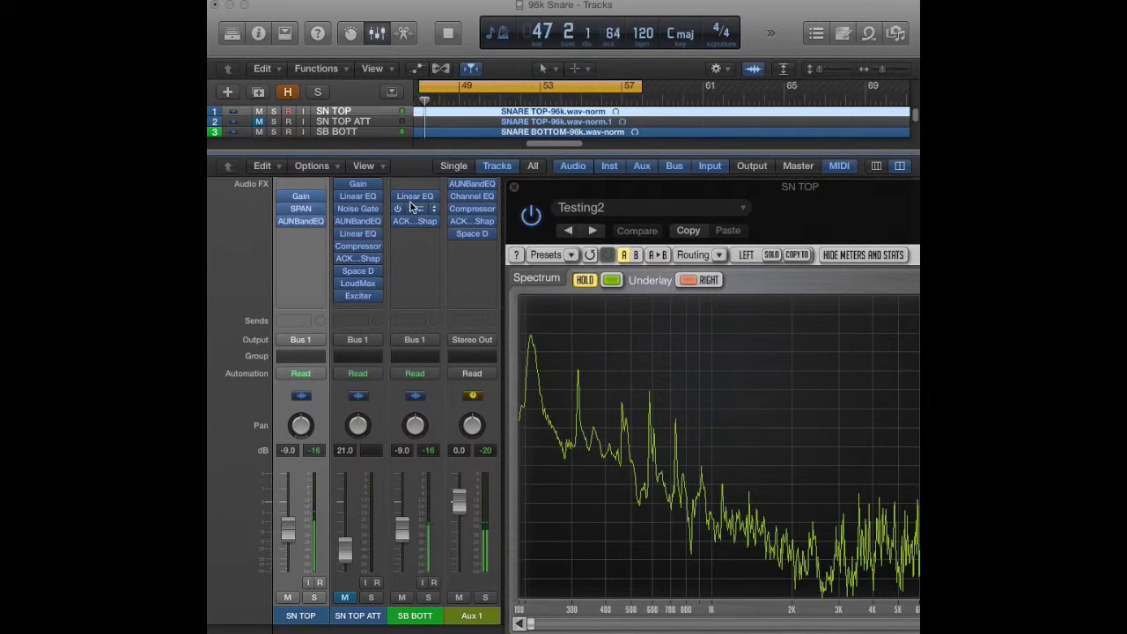
pyautogui.click(412, 197)
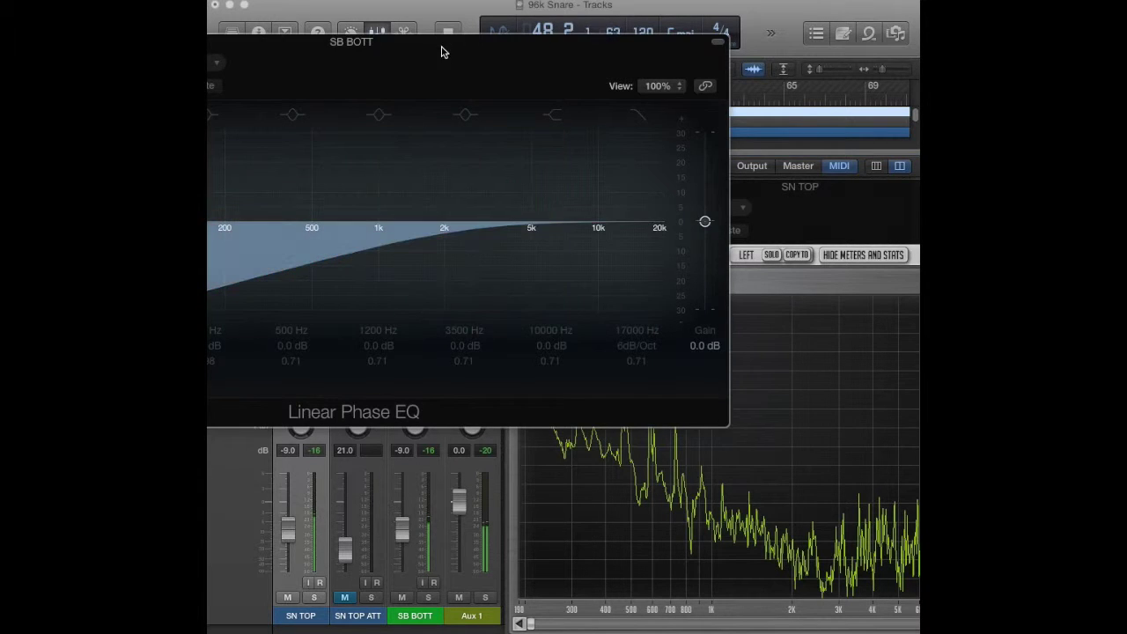
pyautogui.moveTo(442, 52); pyautogui.dragTo(649, 229)
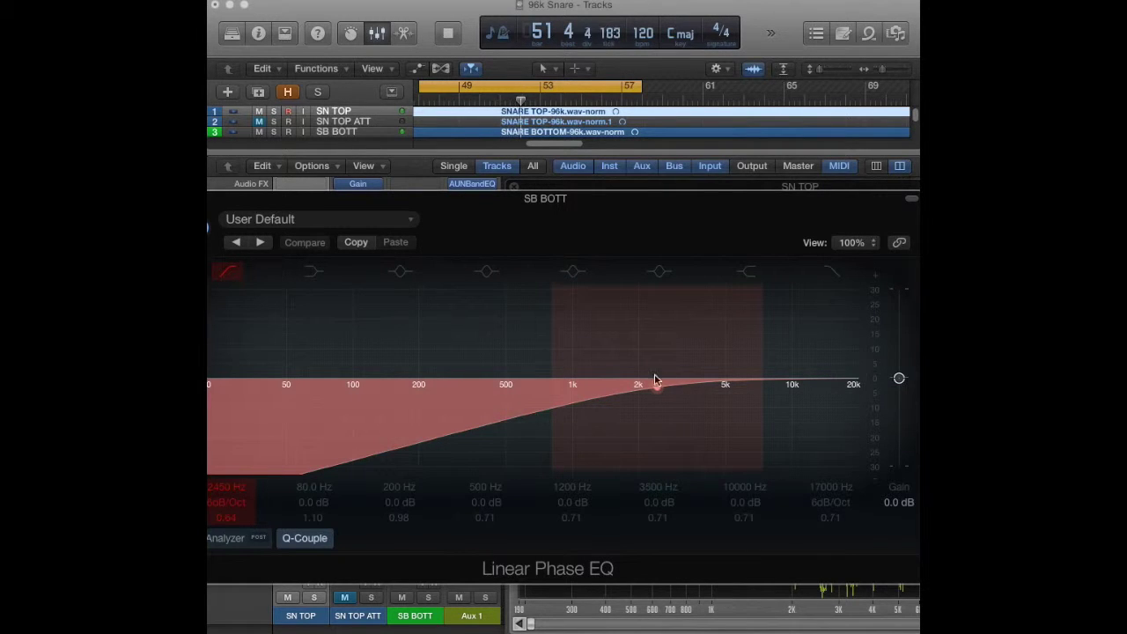
pyautogui.click(642, 390)
pyautogui.press('super+w')
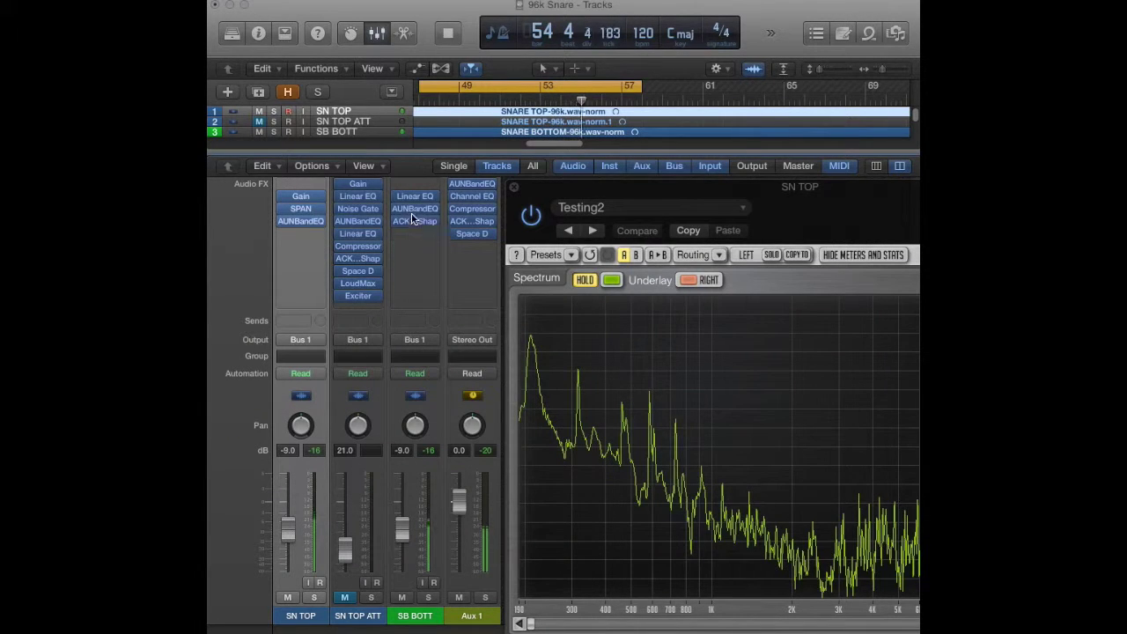
pyautogui.click(417, 209)
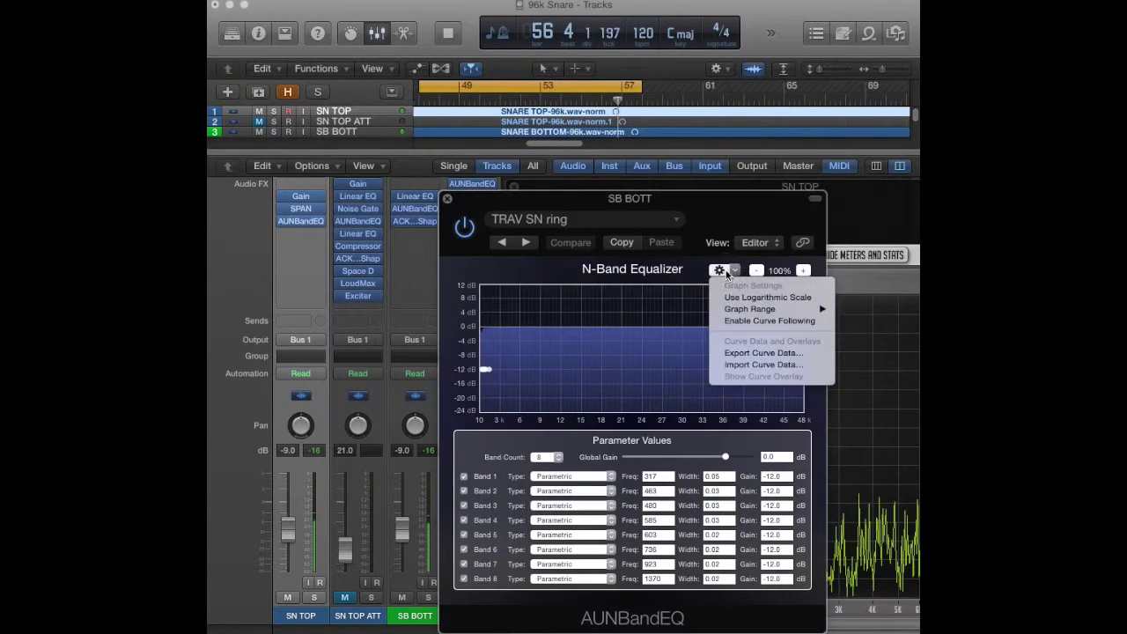
# Show SB BOTT's band EQ logarithmically, check ACKtranShape (attack 0.988, sustain −0.665), close both, stop playback
pyautogui.click(766, 296)
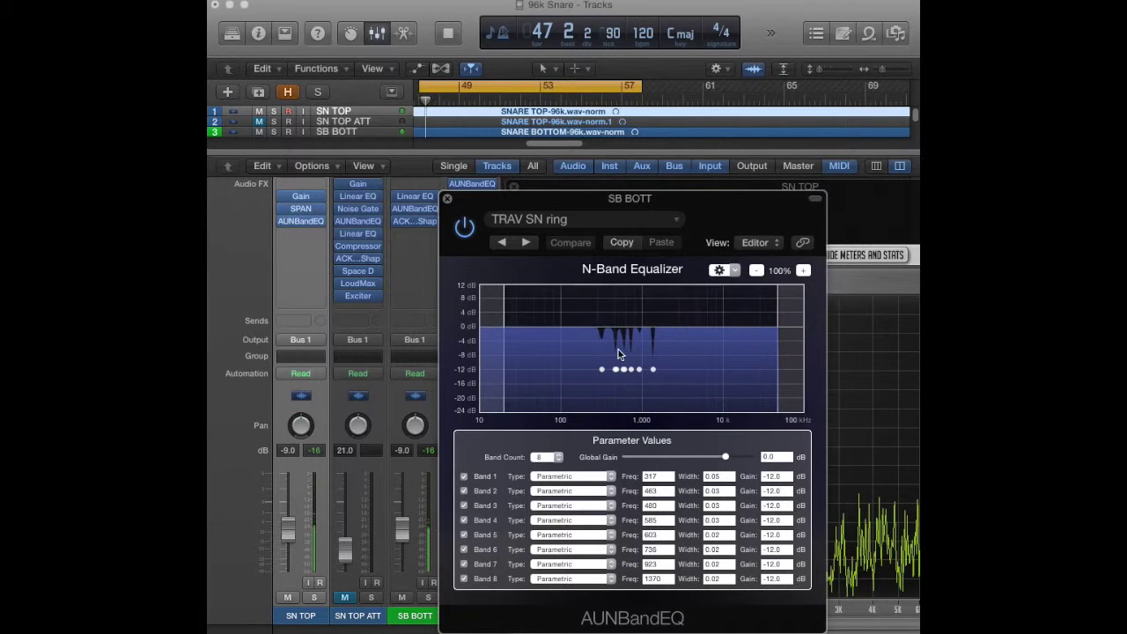
pyautogui.click(447, 199)
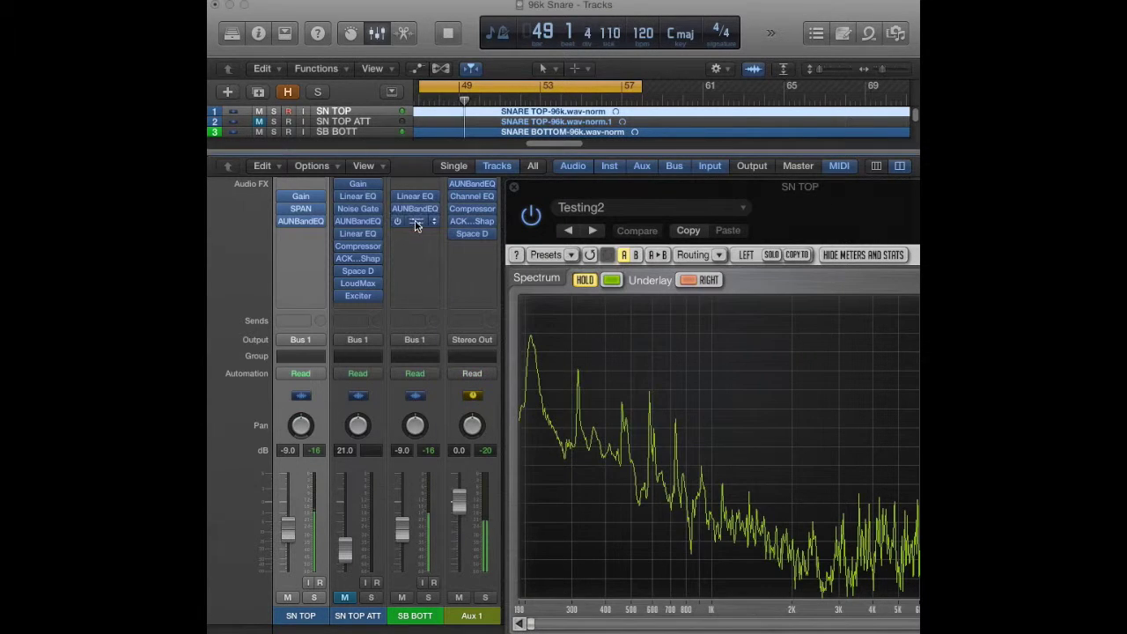
pyautogui.click(415, 224)
pyautogui.moveTo(308, 51); pyautogui.dragTo(649, 278)
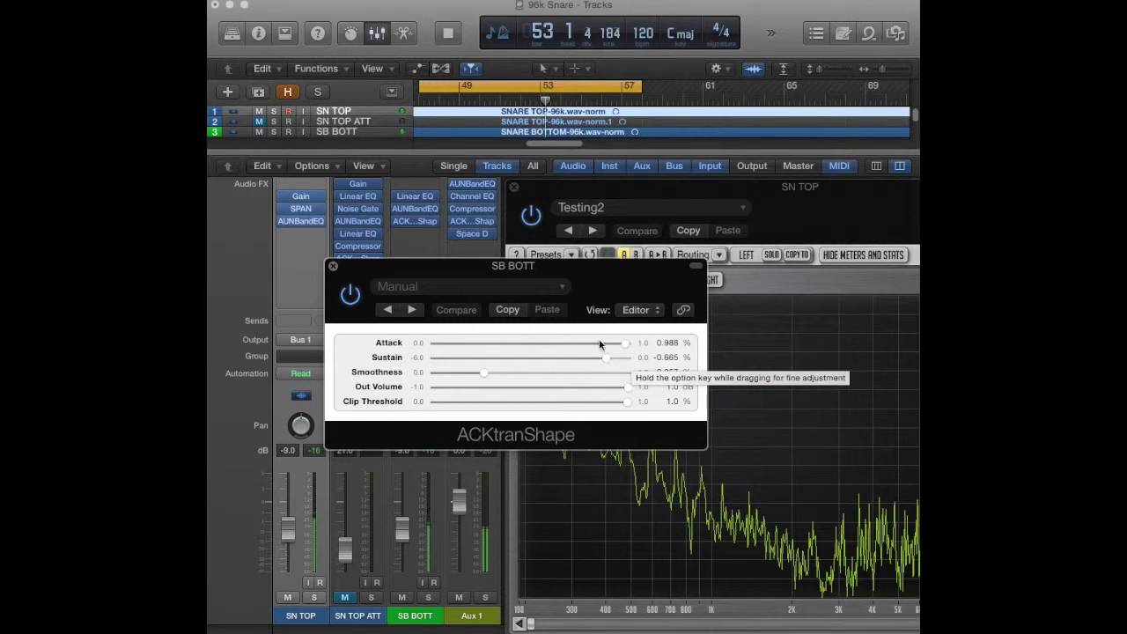
pyautogui.click(333, 266)
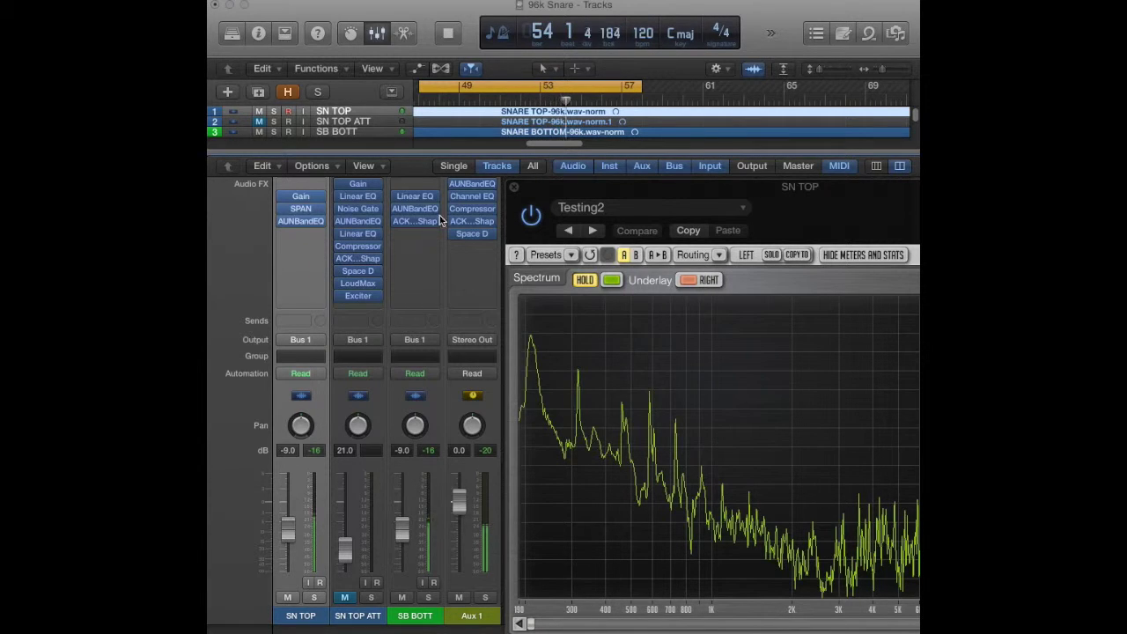
pyautogui.press('space')
pyautogui.click(334, 415)
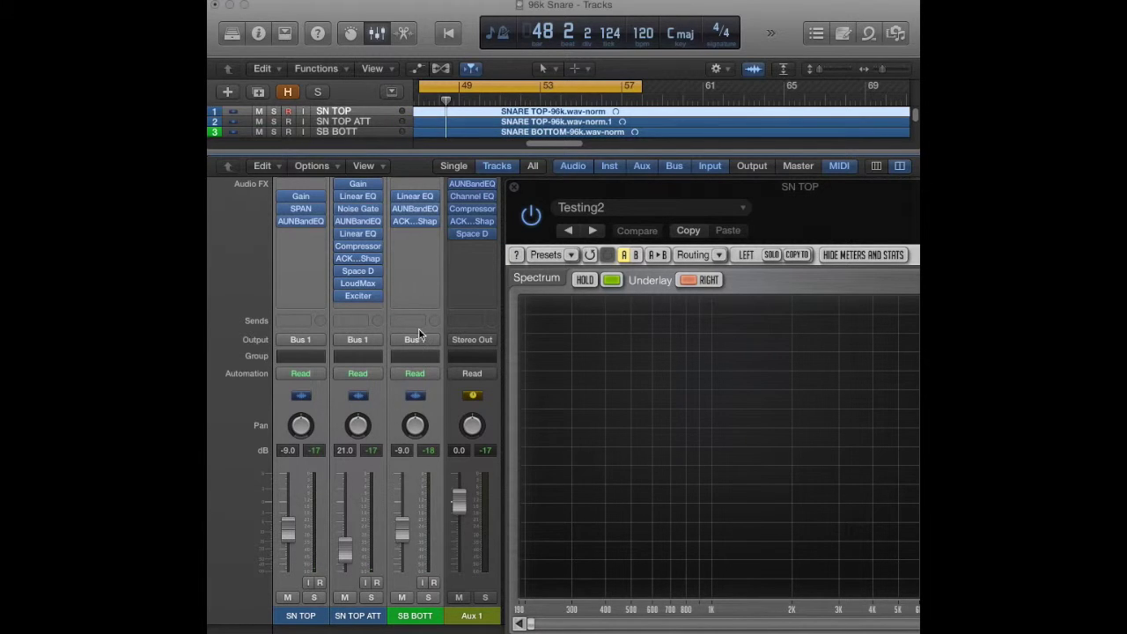
pyautogui.moveTo(418, 334); pyautogui.dragTo(473, 281)
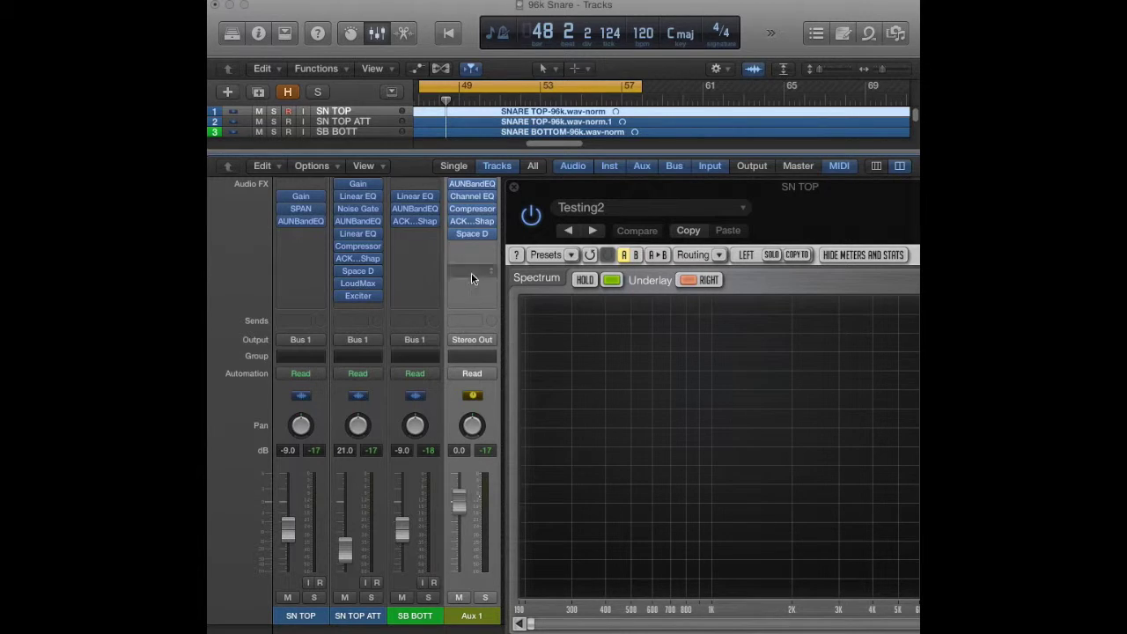
pyautogui.click(471, 233)
pyautogui.click(476, 183)
# Switch Aux 1's AUNBandEQ graph to Use Logarithmic Scale and close the EQ
pyautogui.moveTo(252, 50); pyautogui.dragTo(652, 194)
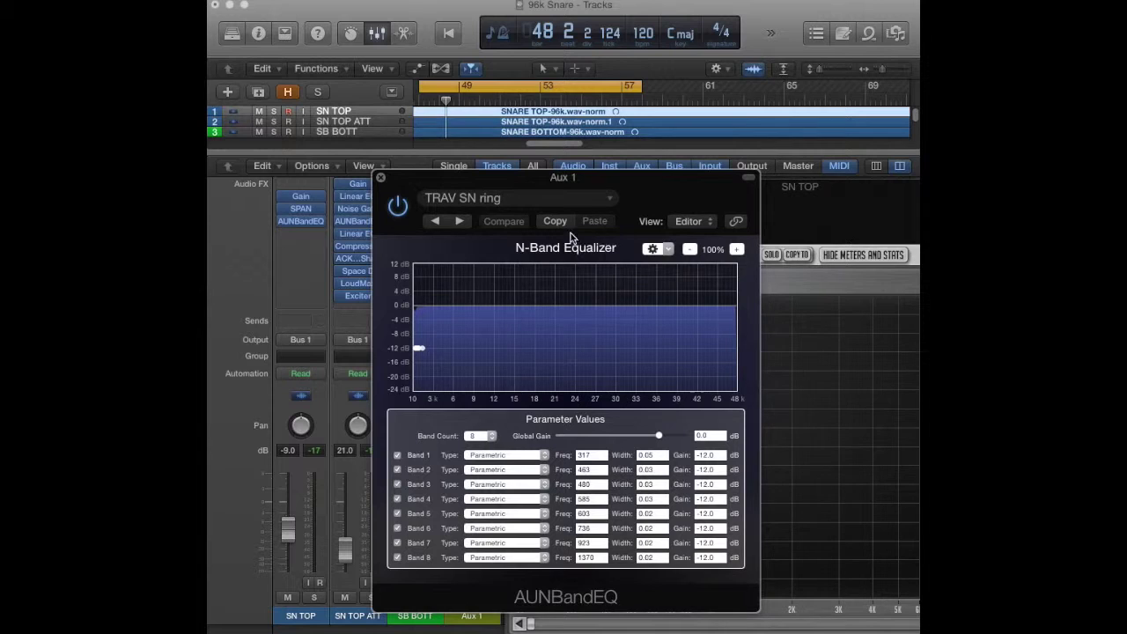
pyautogui.click(666, 250)
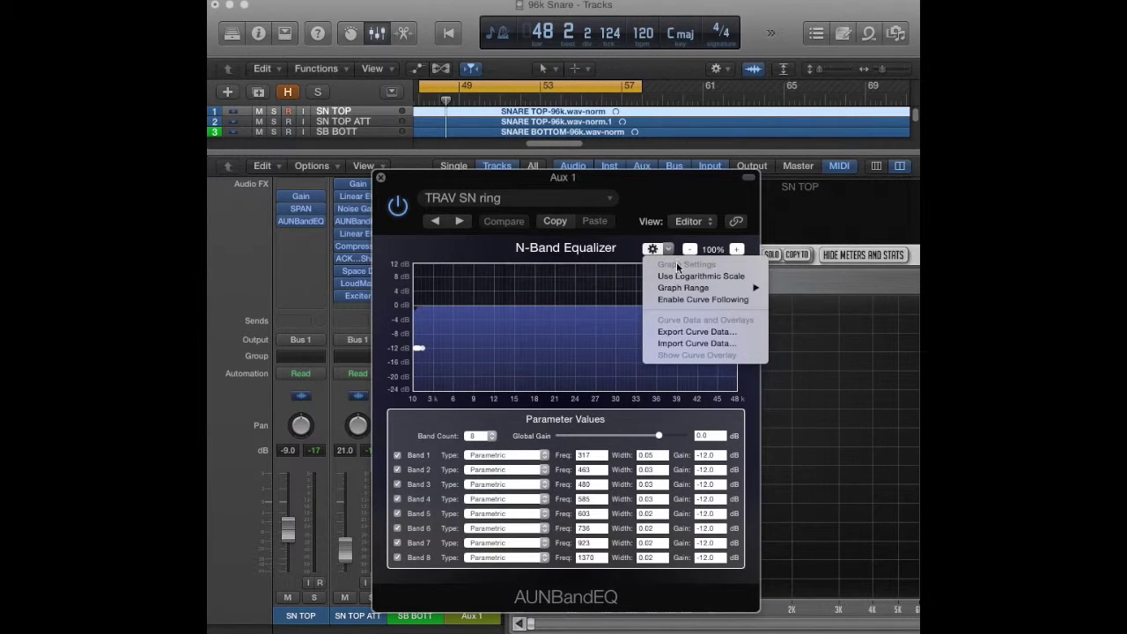
pyautogui.click(678, 275)
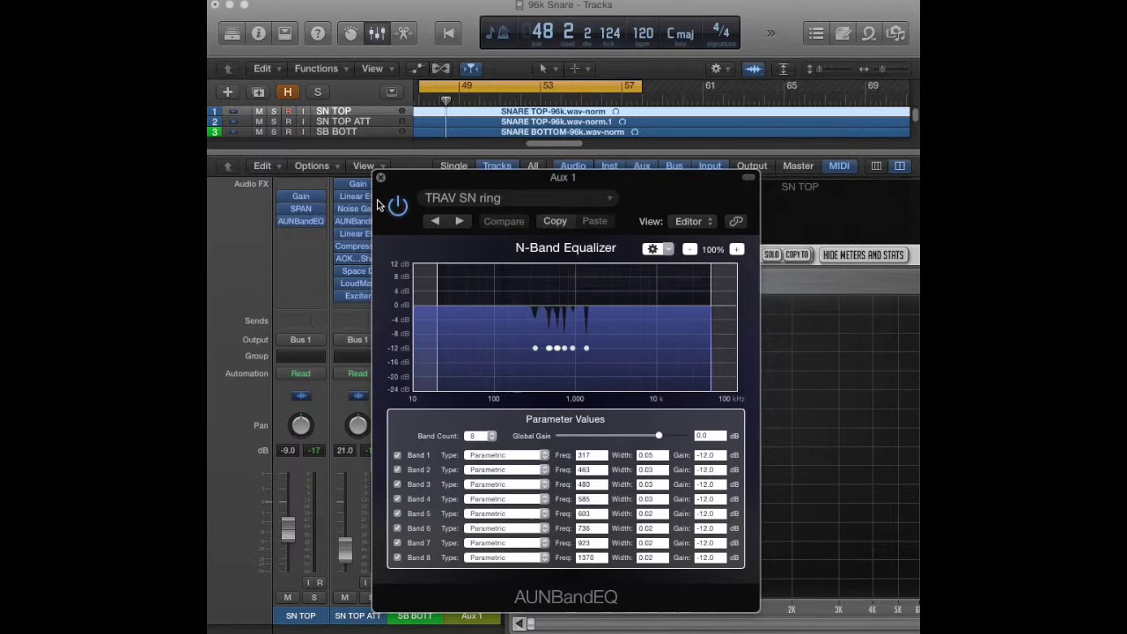
pyautogui.click(382, 180)
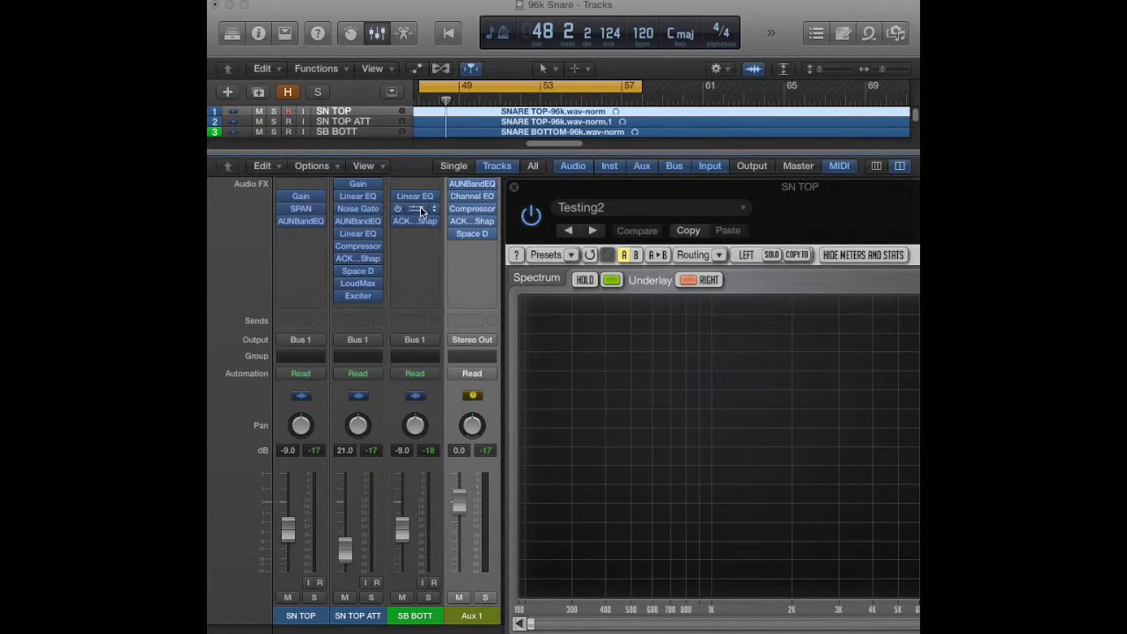
pyautogui.click(472, 195)
# Inspect Aux 1's Channel EQ low cut, 100 Hz dip and 5800 Hz notch, then close it
pyautogui.moveTo(621, 181); pyautogui.dragTo(630, 257)
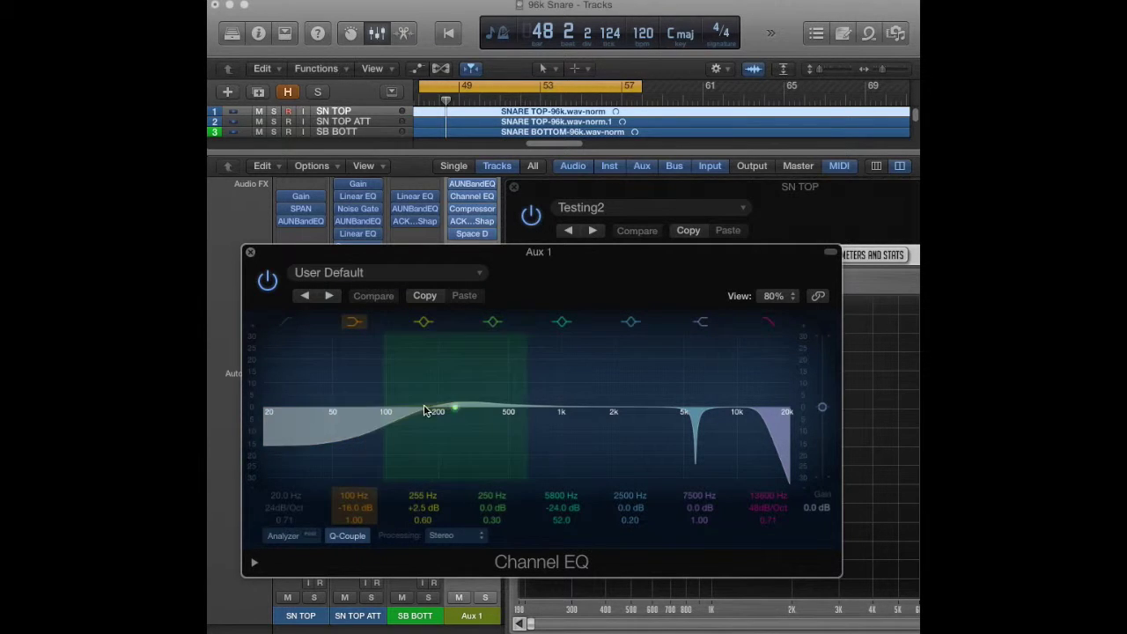
pyautogui.click(250, 252)
# Bring Aux 1's Compressor fully into view and check its 8.0 dB make-up gain
pyautogui.click(472, 209)
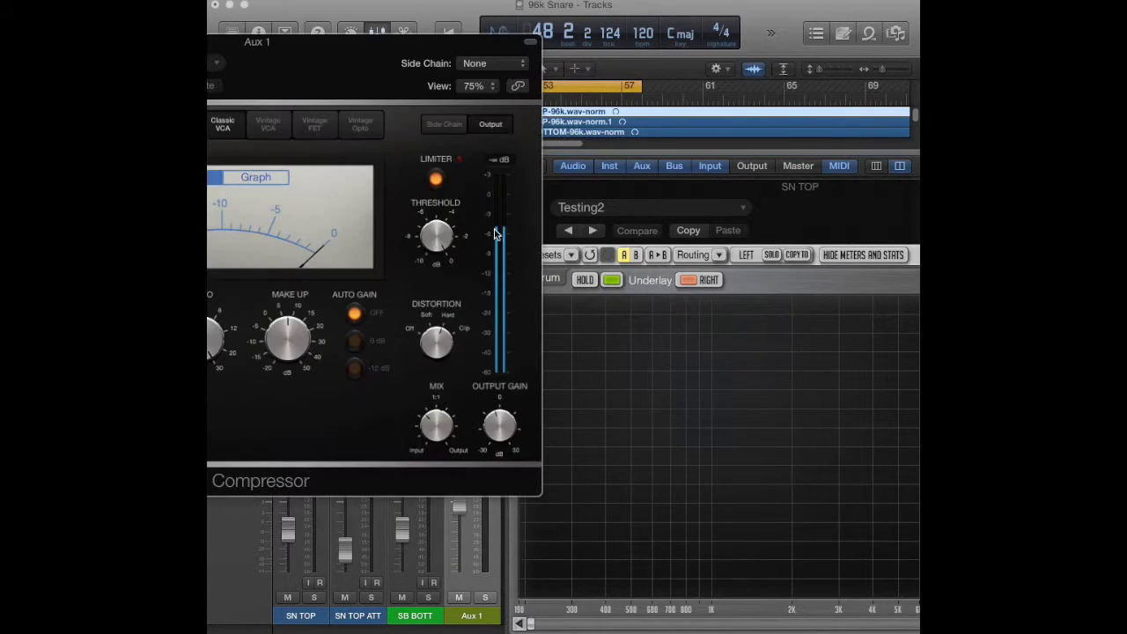
pyautogui.click(348, 57)
pyautogui.moveTo(348, 57); pyautogui.dragTo(612, 166)
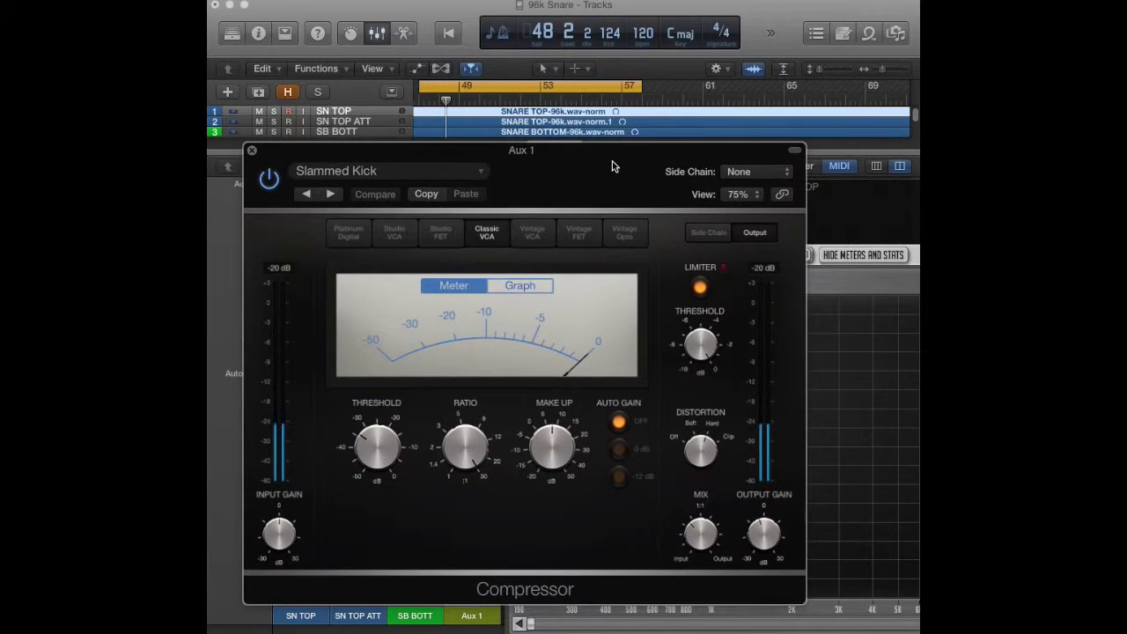
pyautogui.moveTo(612, 165); pyautogui.dragTo(599, 169)
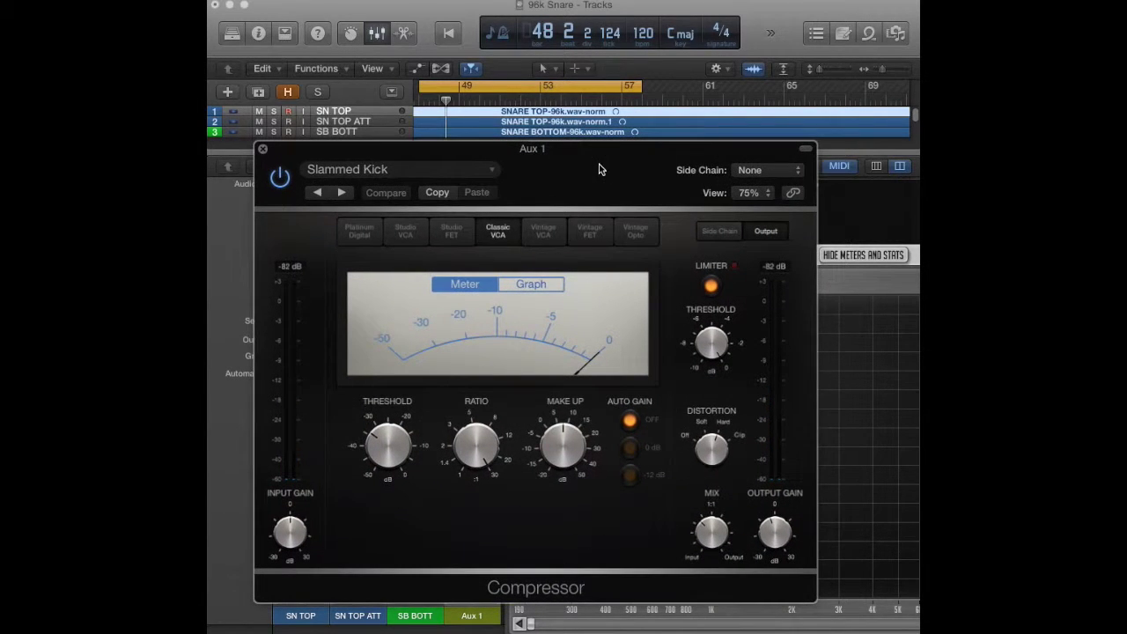
pyautogui.moveTo(594, 452); pyautogui.dragTo(541, 476)
# During playback, set the compressor mix to 35% and lower the limiter threshold to about −4 dB
pyautogui.press('space')
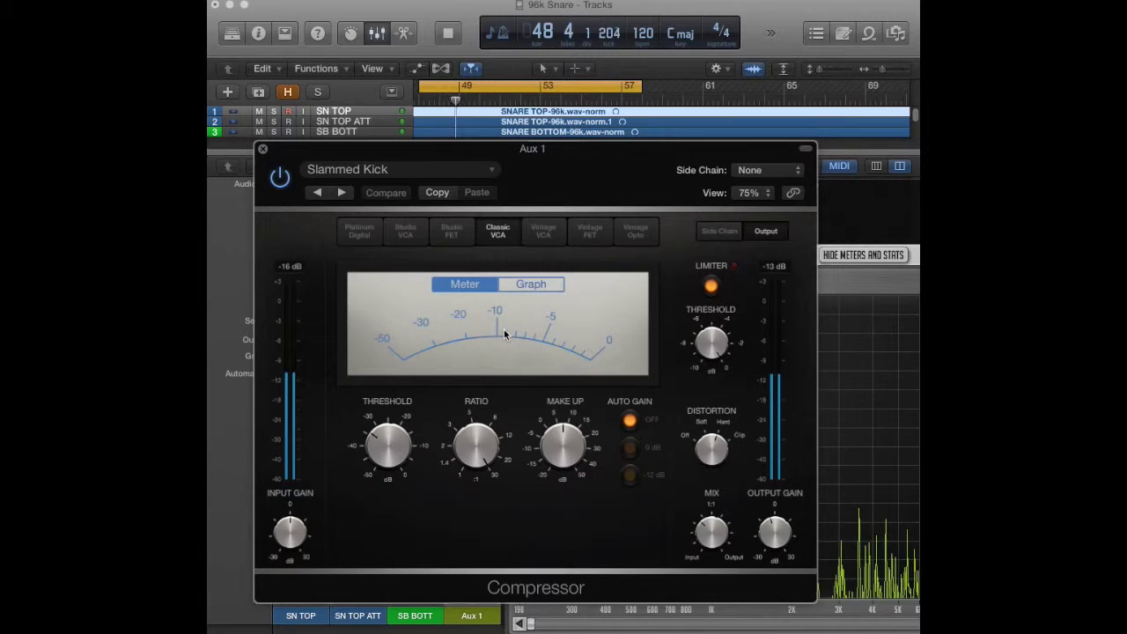
pyautogui.moveTo(474, 451)
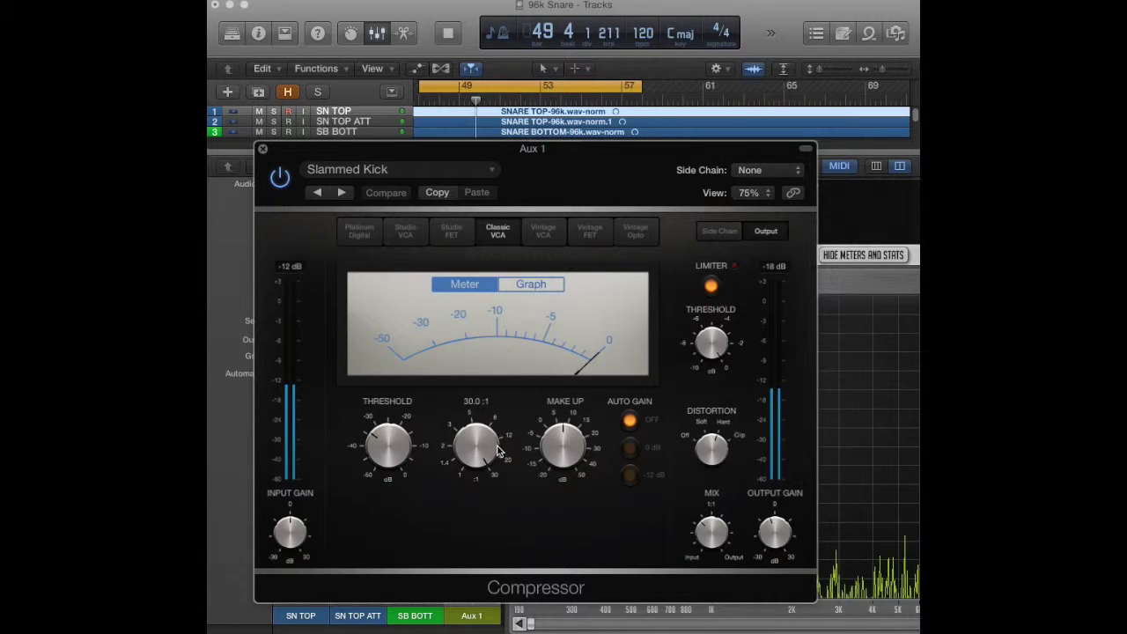
pyautogui.moveTo(712, 535); pyautogui.dragTo(697, 534)
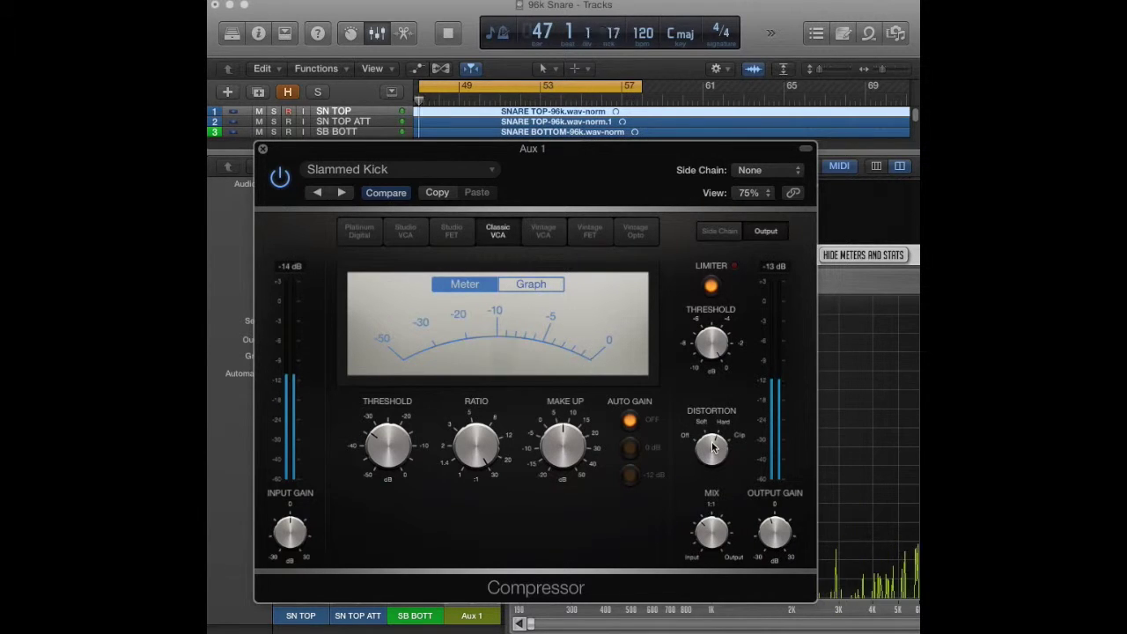
pyautogui.moveTo(713, 361); pyautogui.dragTo(709, 427)
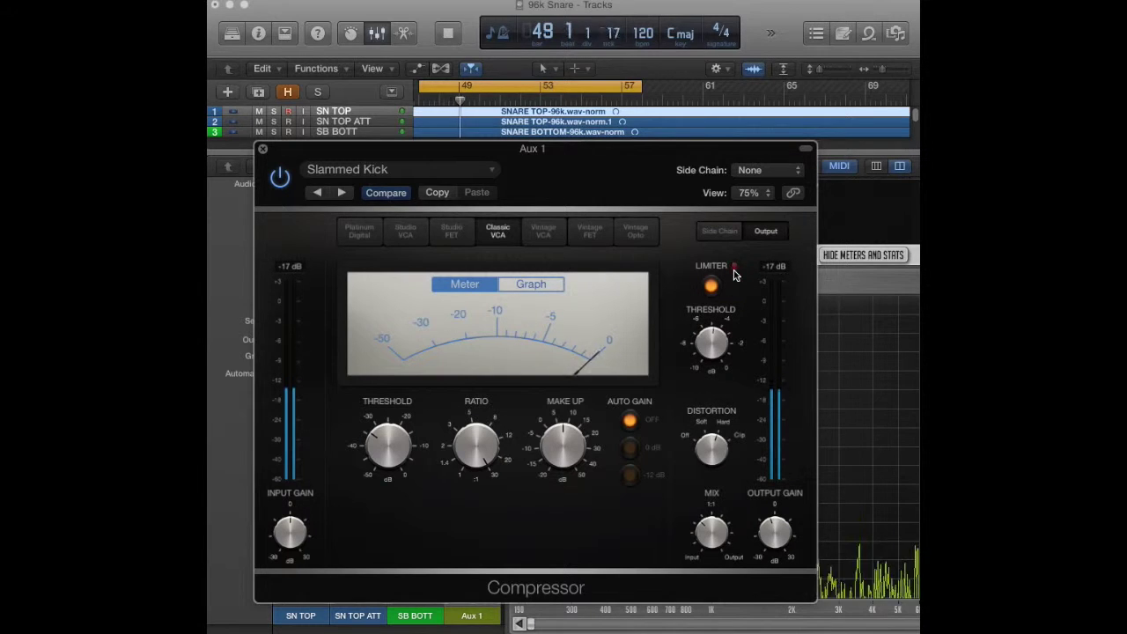
pyautogui.moveTo(705, 340); pyautogui.dragTo(703, 346)
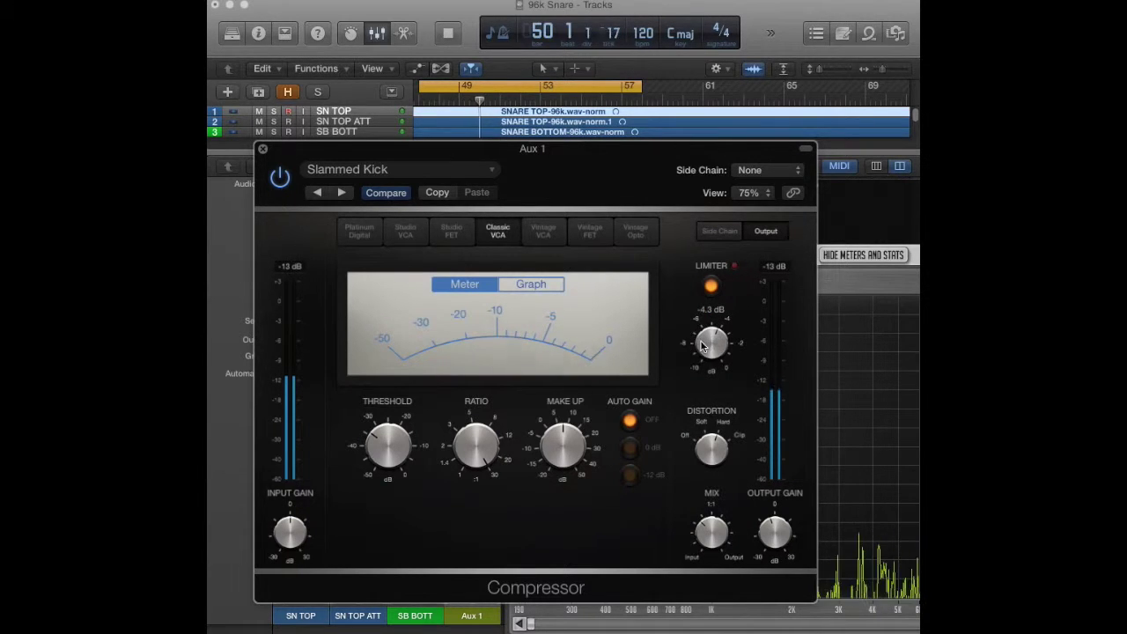
pyautogui.click(262, 149)
pyautogui.moveTo(487, 297); pyautogui.dragTo(514, 243)
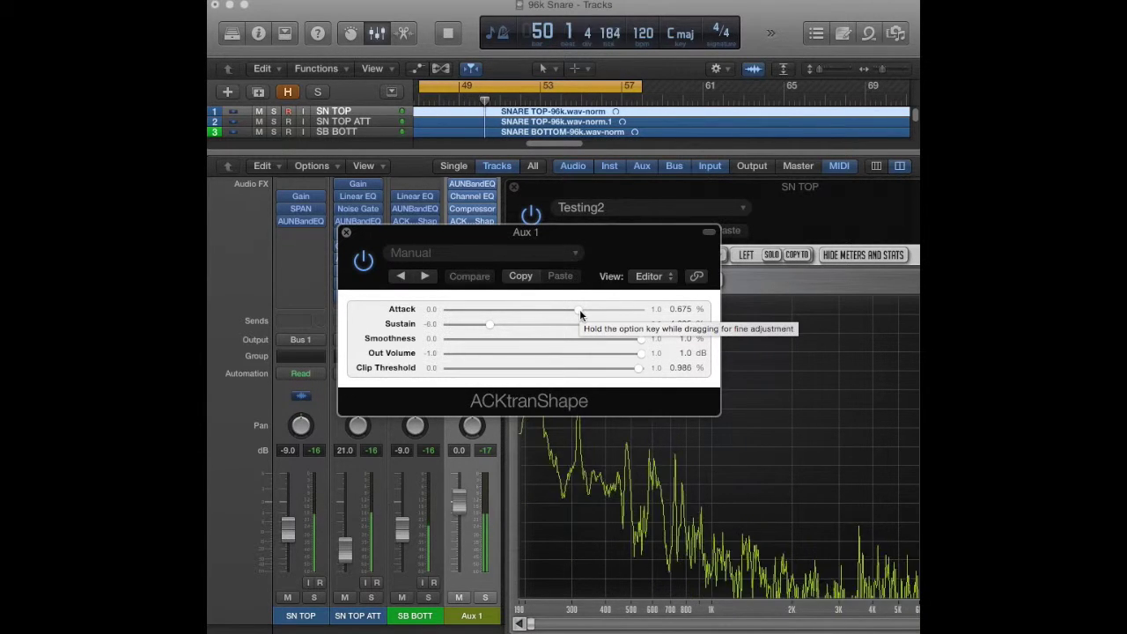
# Leave the ACKtranShape Attack at 0.675 and close Aux 1's transient shaper
pyautogui.doubleClick(680, 308)
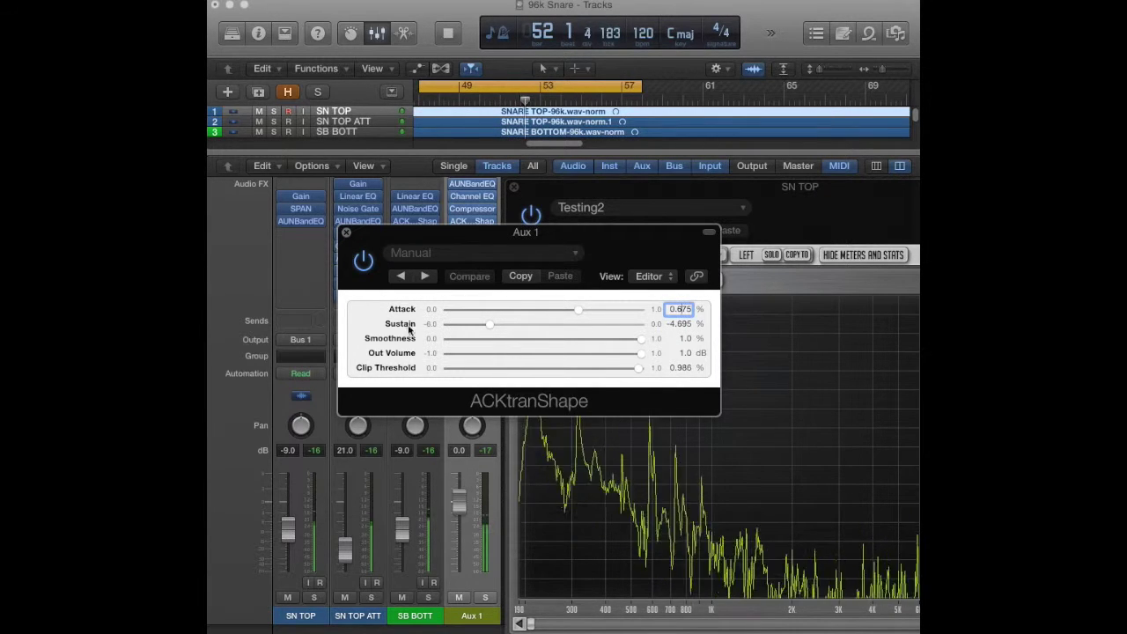
pyautogui.press('Return')
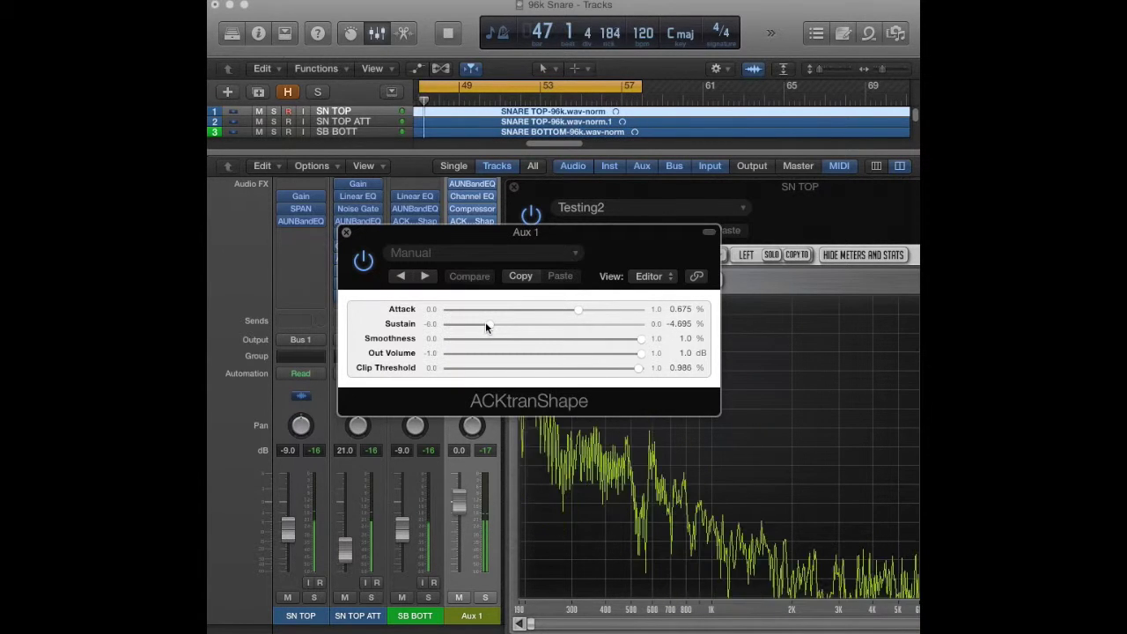
pyautogui.click(450, 221)
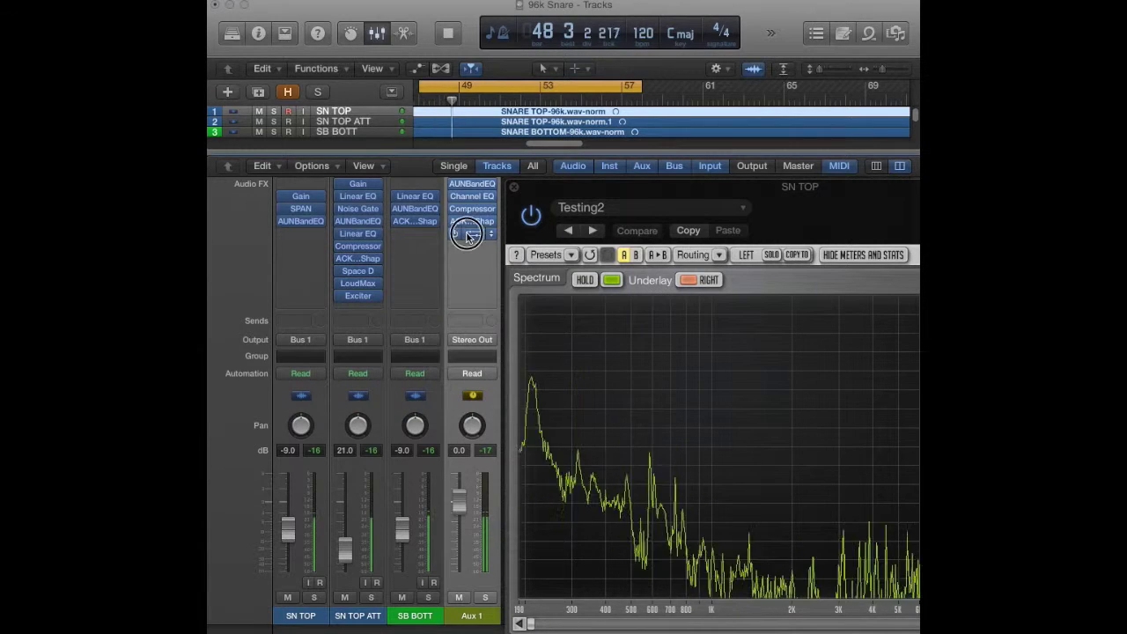
# Nudge Aux 1's Space Designer Rev level, check its EQ (−24 dB at 170 Hz, −7 dB at 5600 Hz), and close it
pyautogui.click(462, 233)
pyautogui.moveTo(358, 52); pyautogui.dragTo(705, 182)
pyautogui.moveTo(792, 382); pyautogui.dragTo(792, 385)
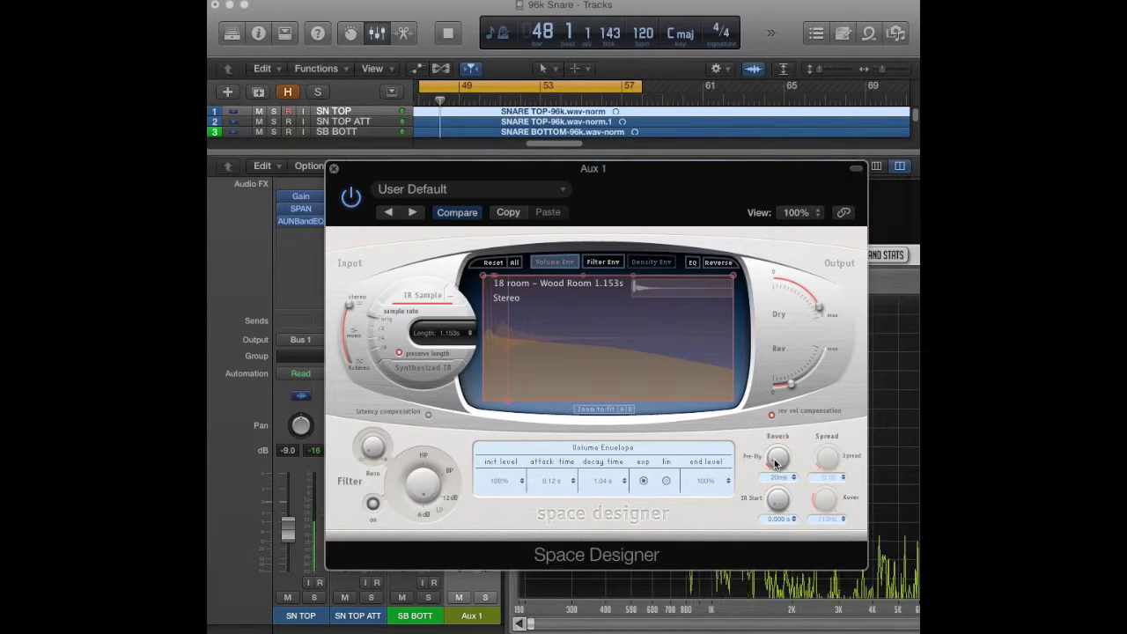
pyautogui.click(692, 262)
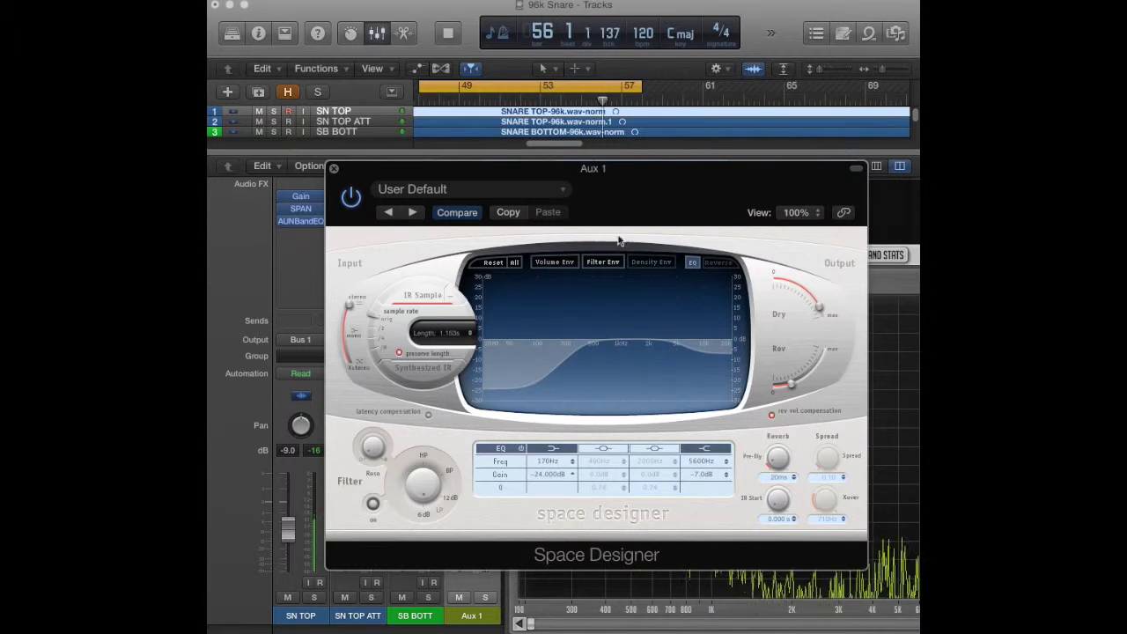
pyautogui.click(336, 172)
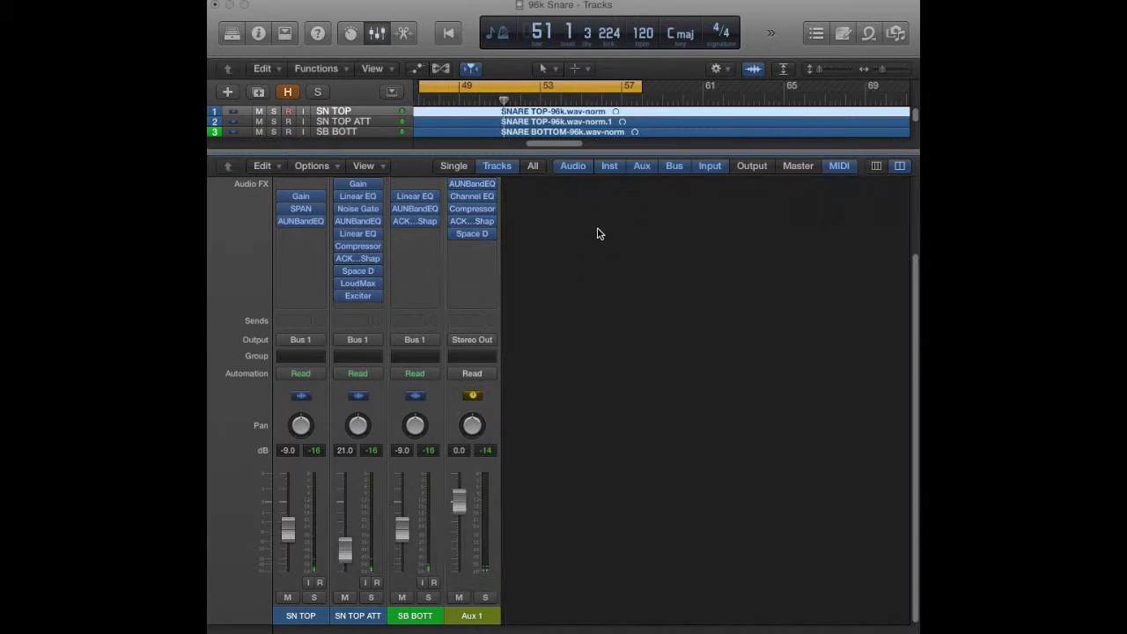
# Switch the Mixer view to All and browse across the full row of channel strips
pyautogui.click(797, 167)
pyautogui.hscroll(3, 715, 621)
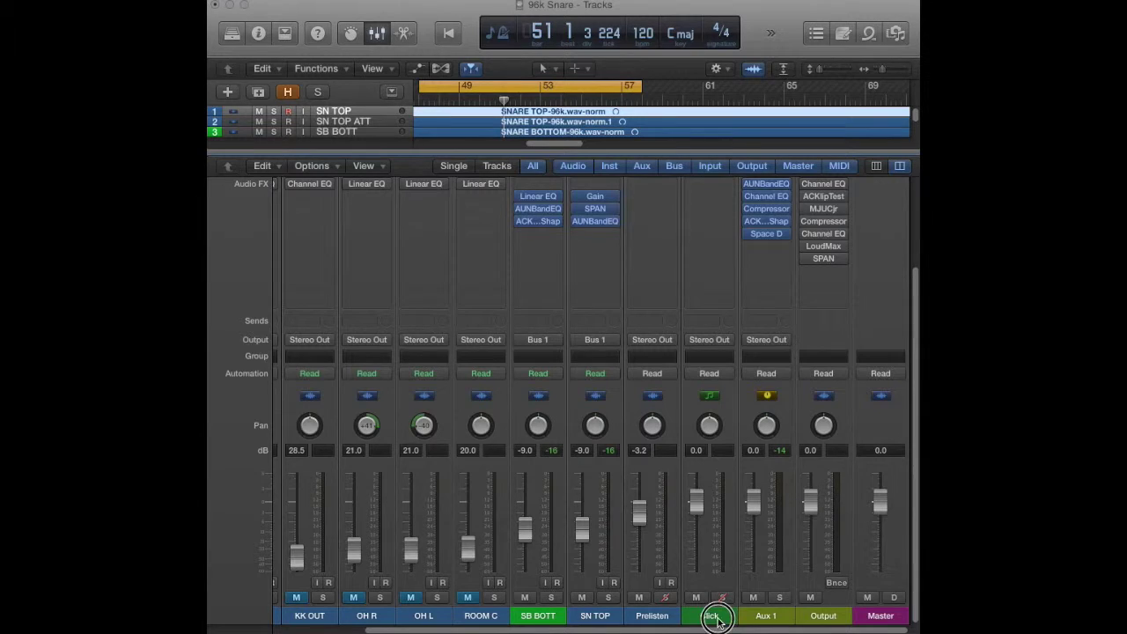
pyautogui.hscroll(-3, 715, 621)
pyautogui.hscroll(3, 712, 621)
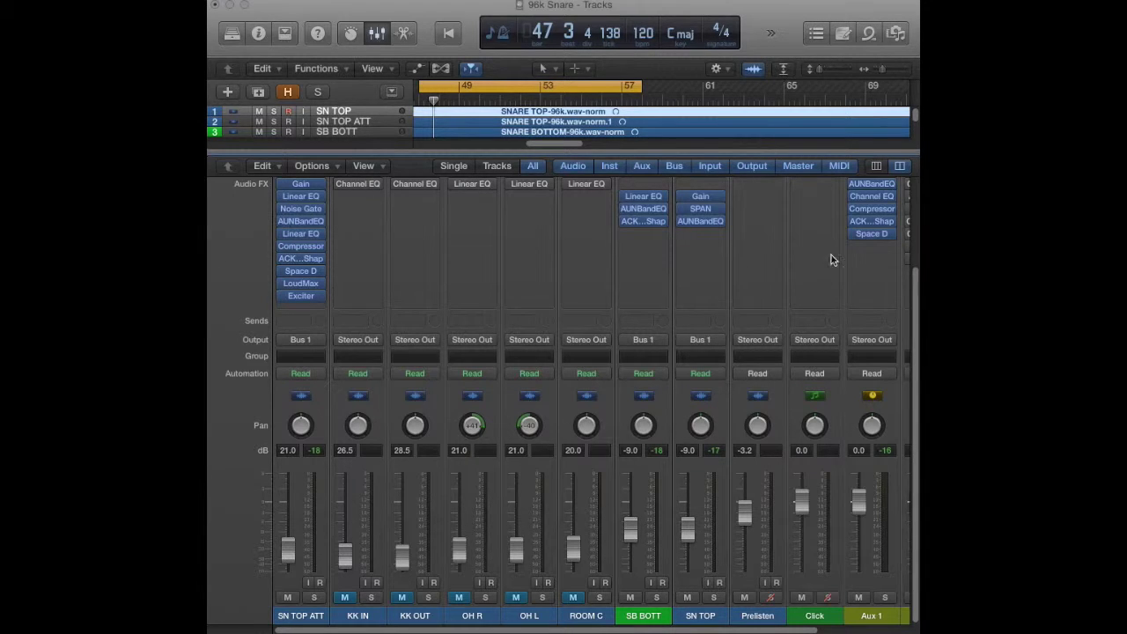
pyautogui.hscroll(3, 644, 631)
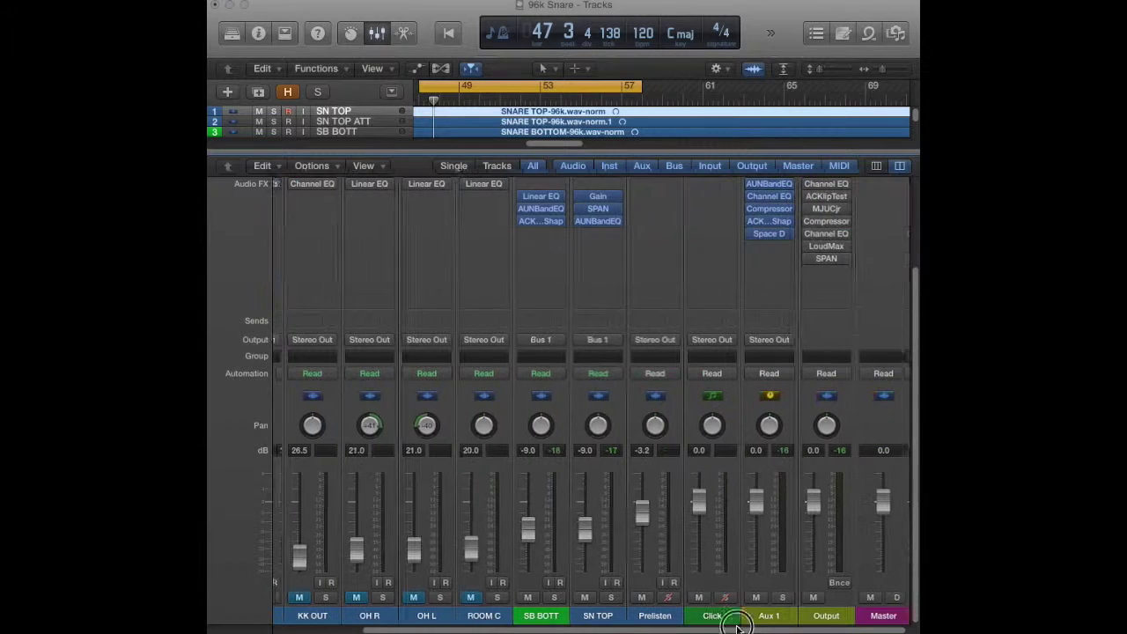